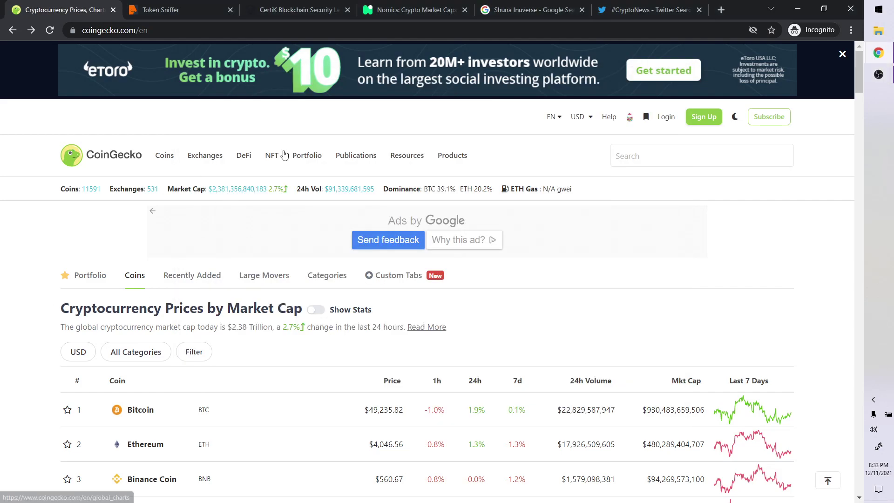
# Step: Show the #CryptoNews Twitter results with Crypto Bri's Shuna Inuverse launch tweet
pyautogui.click(636, 9)
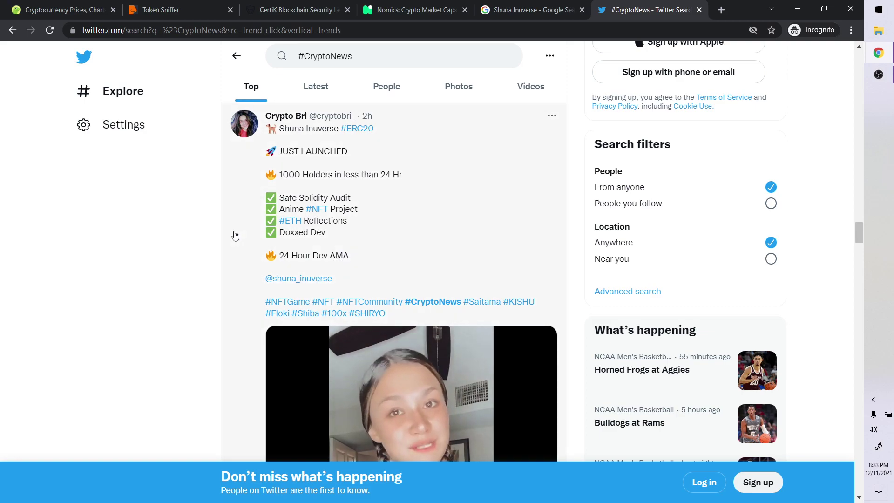
pyautogui.scroll(-1, 238, 237)
pyautogui.scroll(3, 249, 256)
pyautogui.scroll(1, 280, 209)
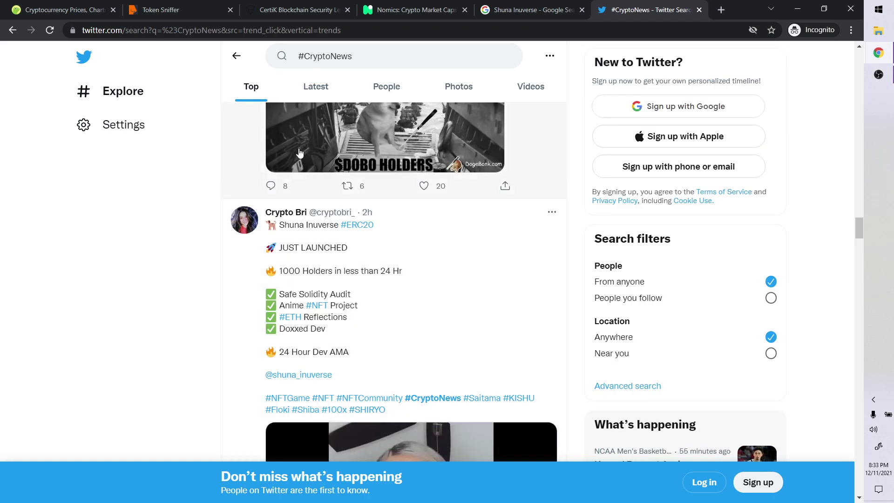
# Step: Open the TheBitTimes and Etherscan Shuna Inuverse results in new tabs and view Etherscan
pyautogui.click(531, 10)
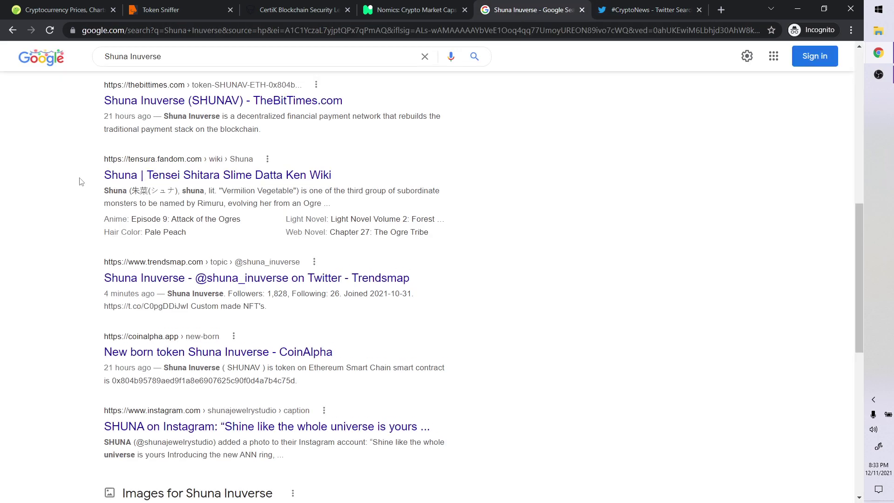
pyautogui.scroll(4, 81, 182)
pyautogui.scroll(1, 83, 175)
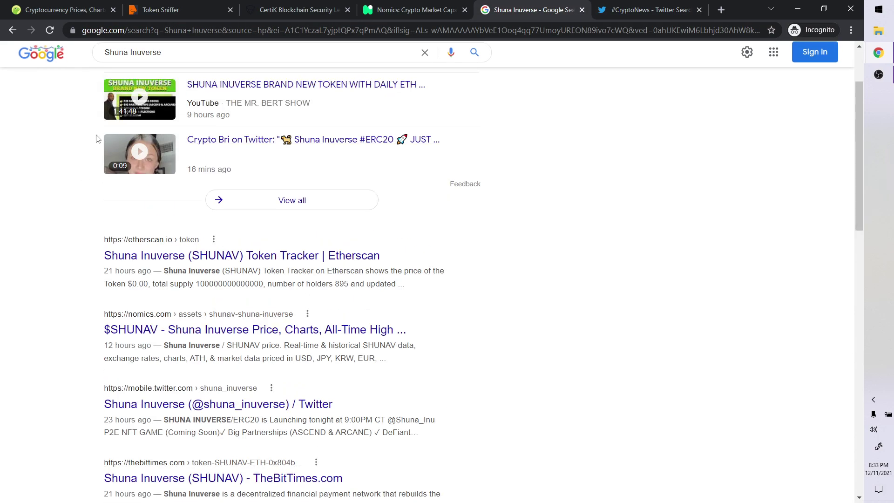
pyautogui.scroll(-1, 87, 147)
pyautogui.scroll(-2, 87, 146)
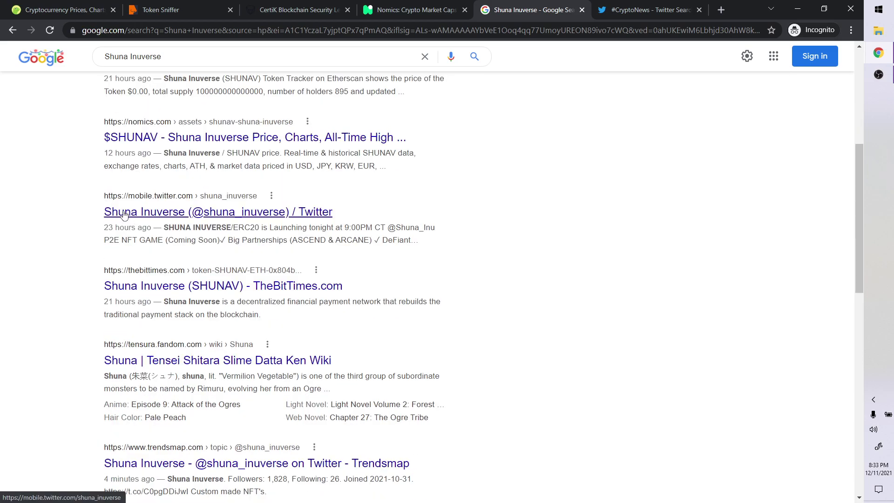
pyautogui.scroll(-2, 95, 267)
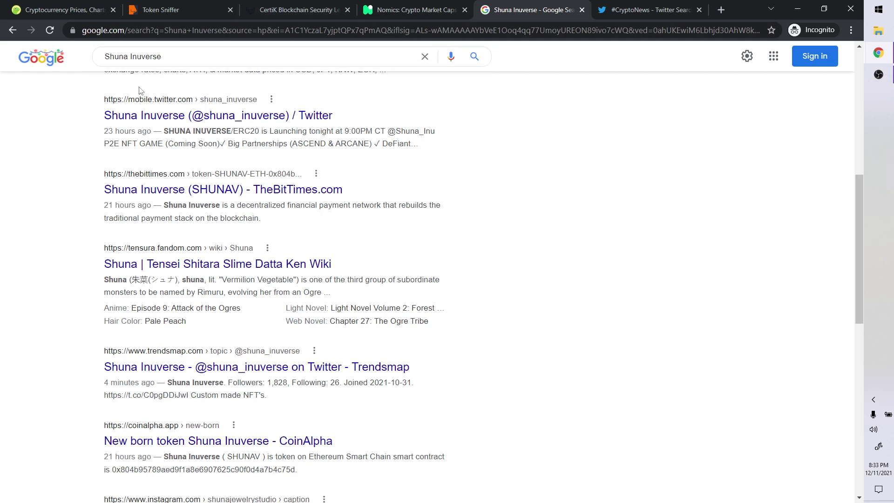
pyautogui.rightClick(158, 190)
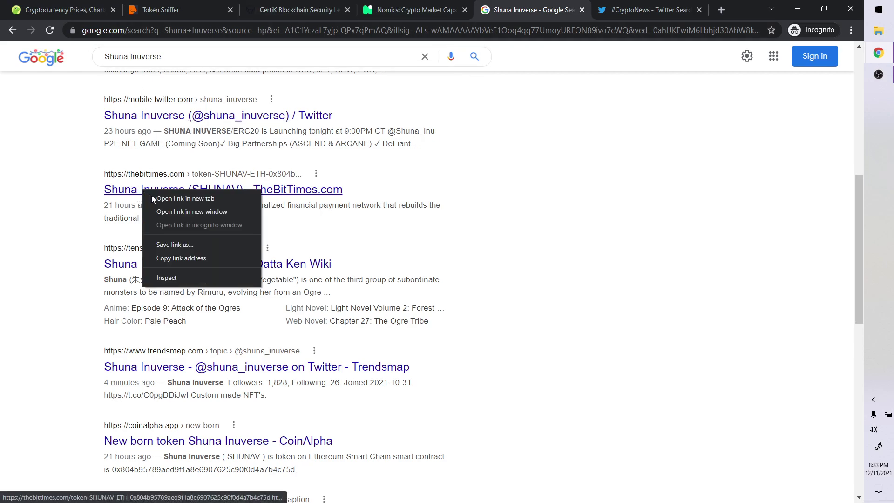
pyautogui.click(171, 199)
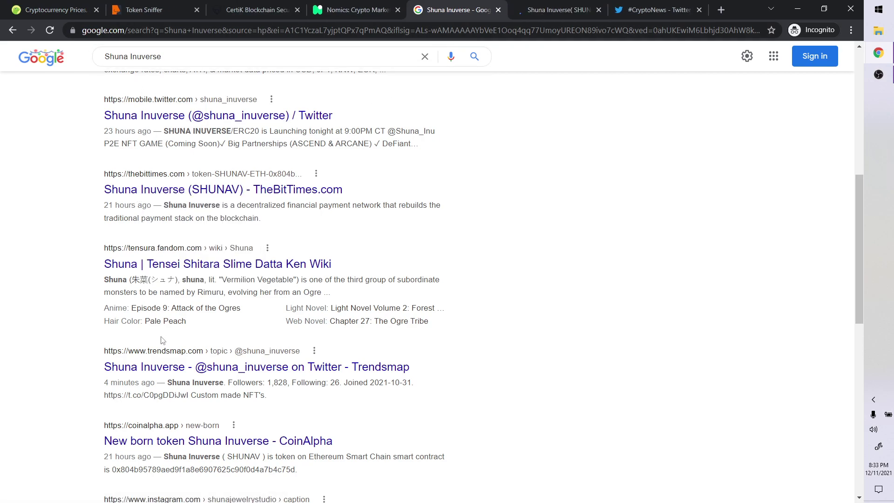
pyautogui.scroll(-2, 126, 349)
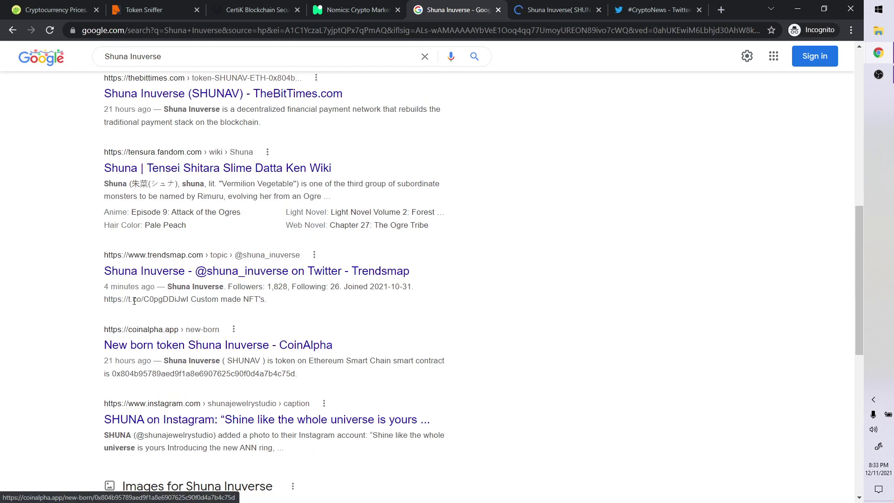
pyautogui.scroll(3, 128, 293)
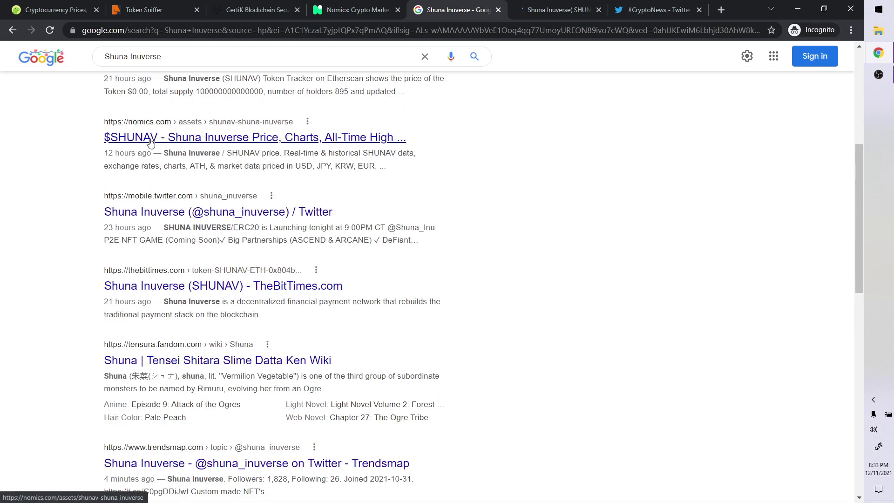
pyautogui.scroll(1, 215, 170)
pyautogui.scroll(2, 215, 170)
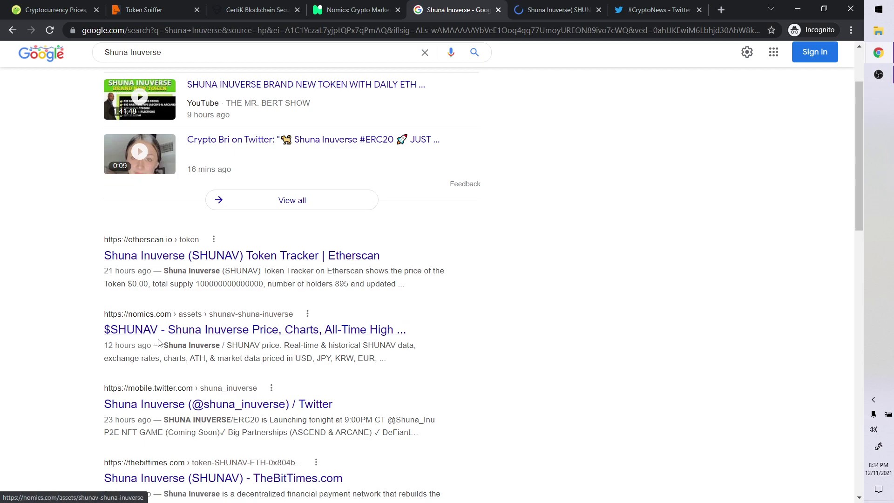
pyautogui.rightClick(171, 259)
pyautogui.click(209, 261)
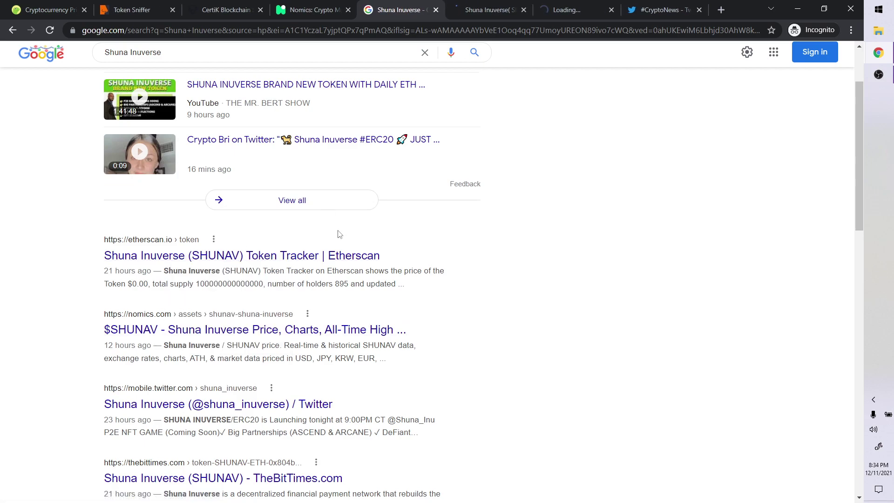
pyautogui.click(574, 10)
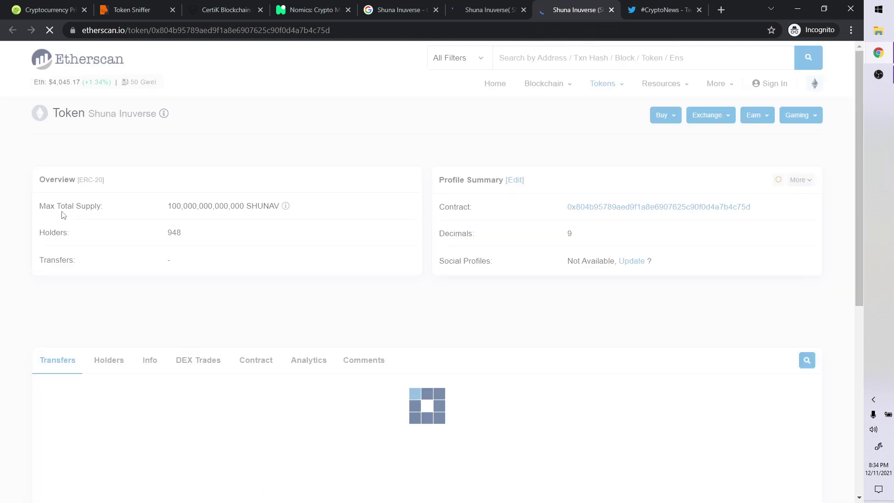
# Step: Review TheBitTimes' SHUNAV stats (25 holders, price spike), then return to Etherscan
pyautogui.click(488, 11)
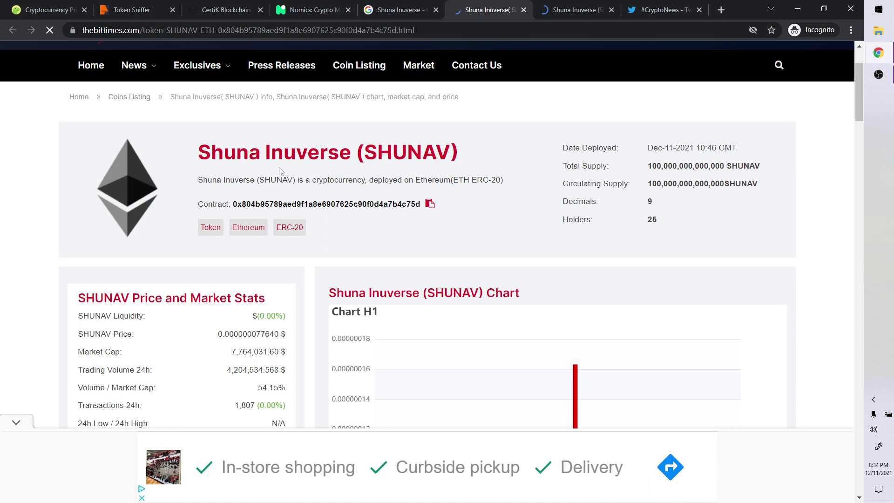
pyautogui.moveTo(312, 179); pyautogui.dragTo(477, 180)
pyautogui.scroll(-2, 776, 265)
pyautogui.scroll(-2, 775, 266)
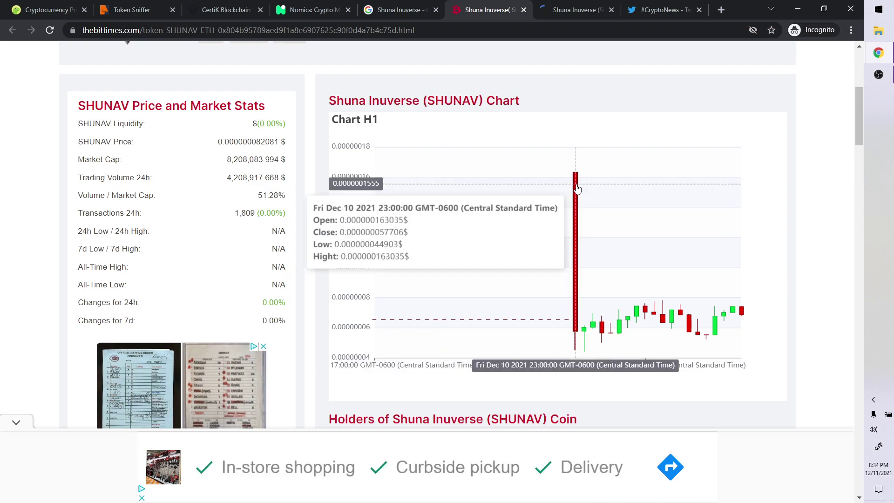
pyautogui.hotkey('ctrl', 'Tab')
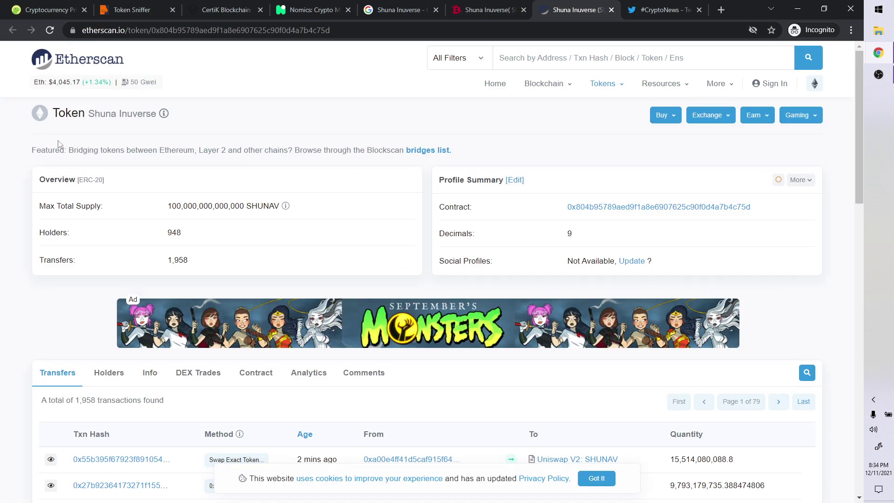
# Step: Note the 948 holders, open the SHUNAV contract address in a new tab, and copy it
pyautogui.doubleClick(174, 233)
pyautogui.rightClick(599, 209)
pyautogui.click(623, 218)
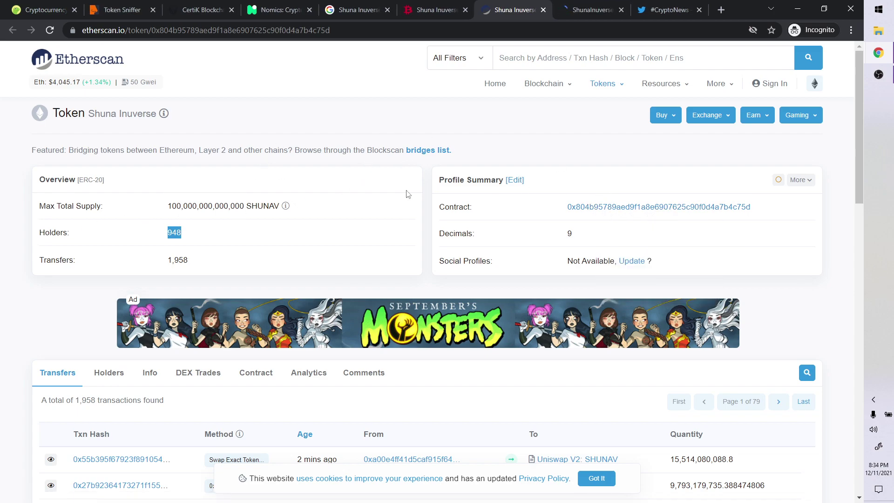
pyautogui.click(757, 210)
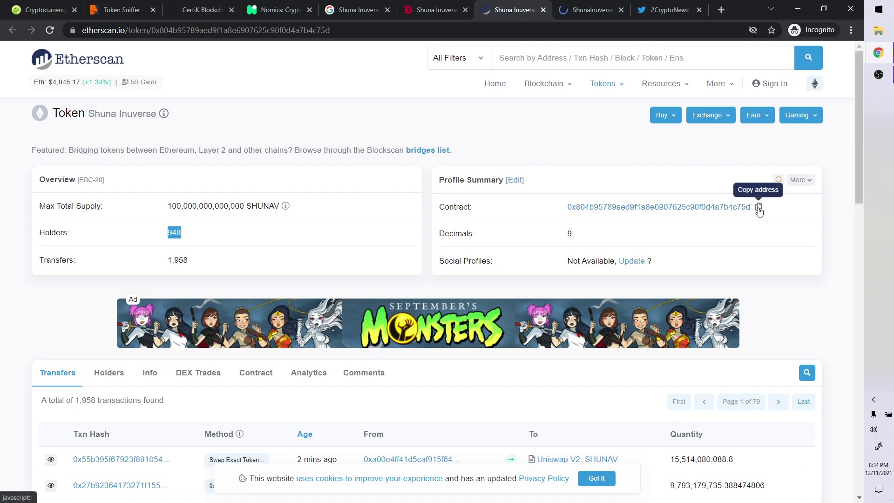
# Step: Search Token Sniffer for the pasted SHUNAV contract address
pyautogui.click(121, 9)
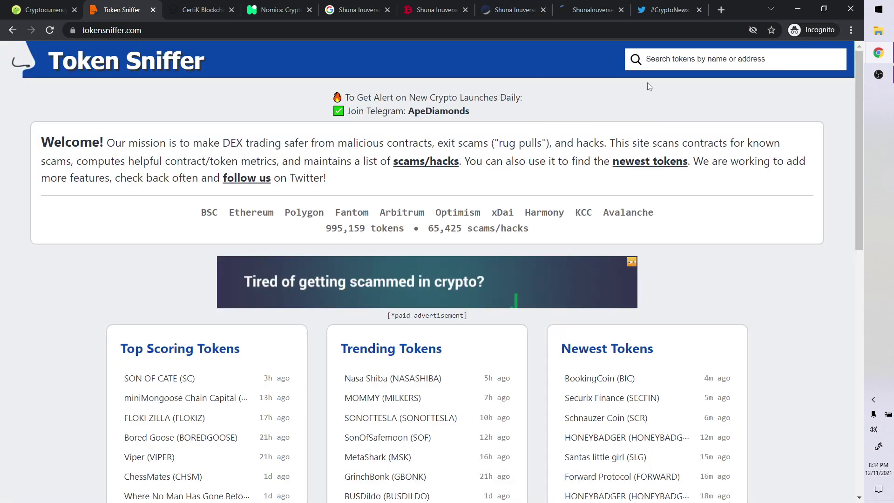
pyautogui.click(733, 59)
pyautogui.hotkey('ctrl', 'v')
pyautogui.press('Return')
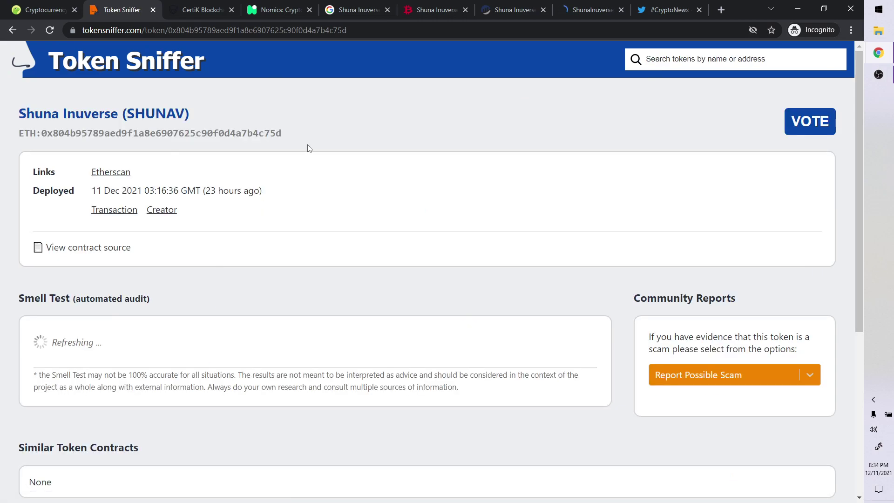
pyautogui.scroll(-2, 307, 148)
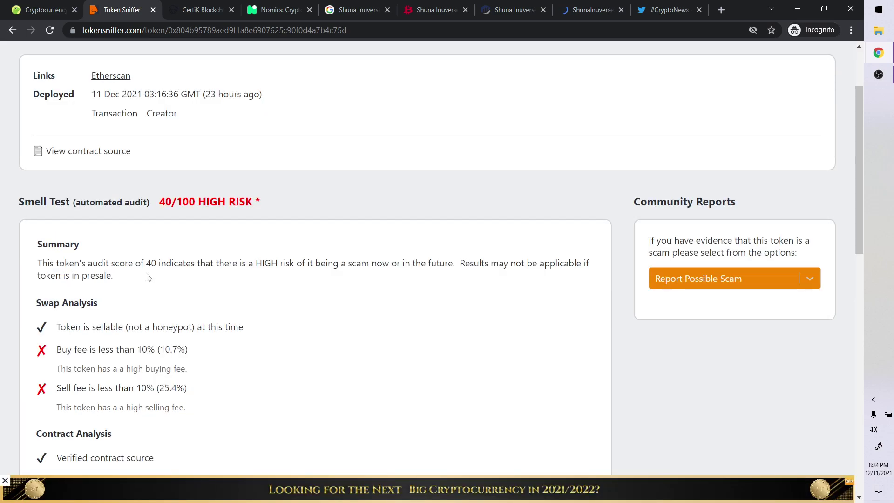
pyautogui.scroll(-2, 147, 278)
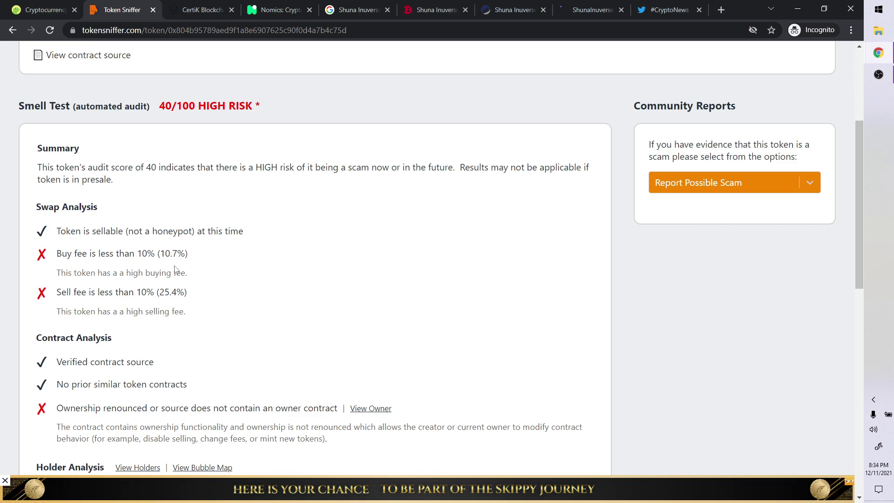
pyautogui.scroll(4, 370, 133)
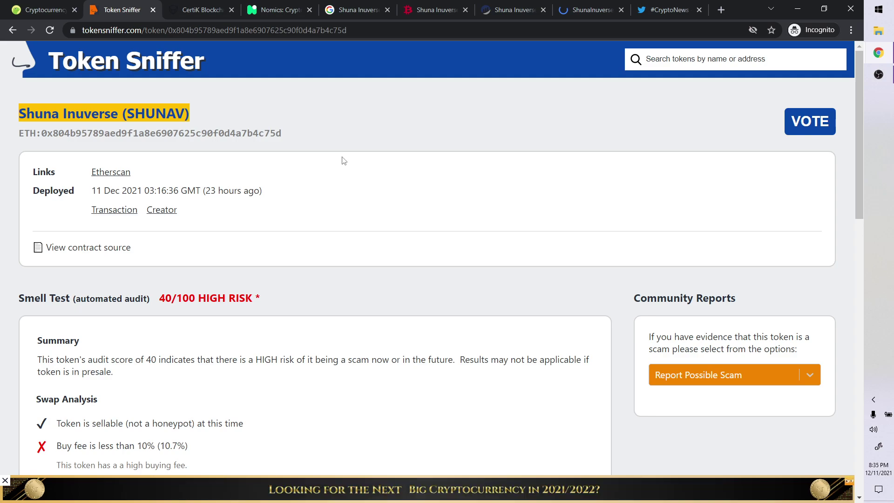
pyautogui.scroll(-4, 342, 161)
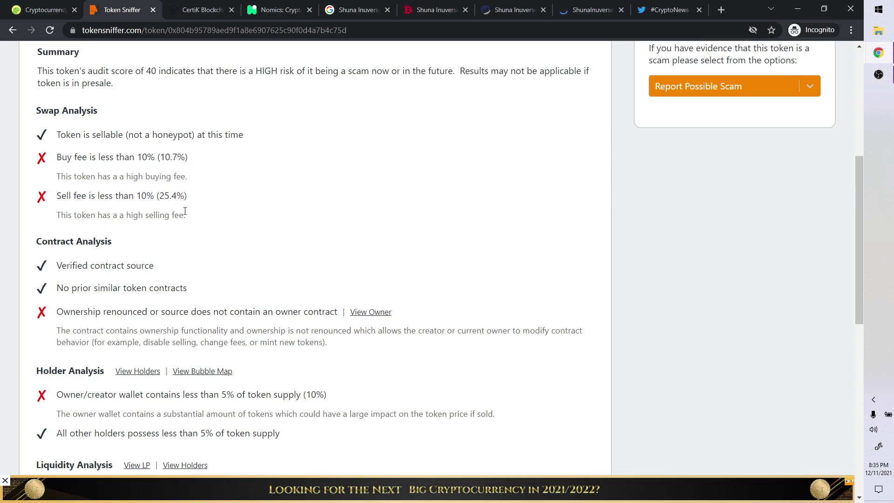
# Step: Highlight the high sell fee and owner wallet supply findings in the audit
pyautogui.tripleClick(170, 214)
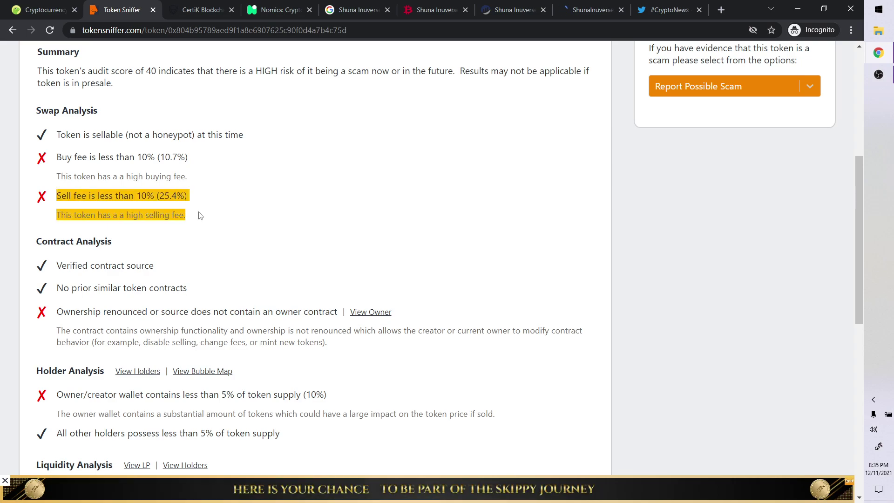
pyautogui.scroll(-1, 198, 215)
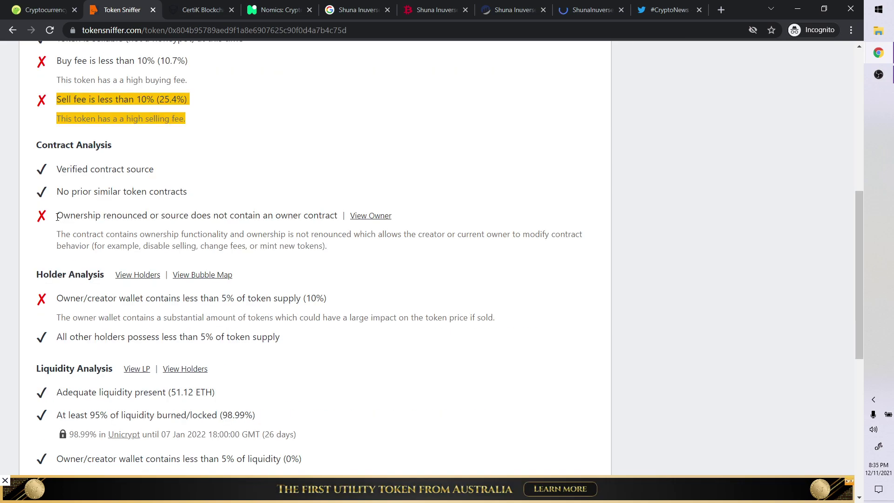
pyautogui.click(59, 216)
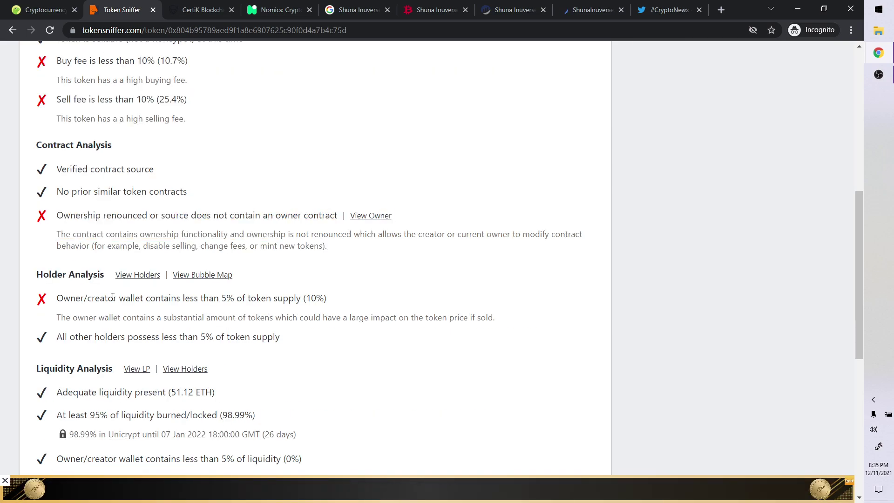
pyautogui.moveTo(57, 298); pyautogui.dragTo(253, 297)
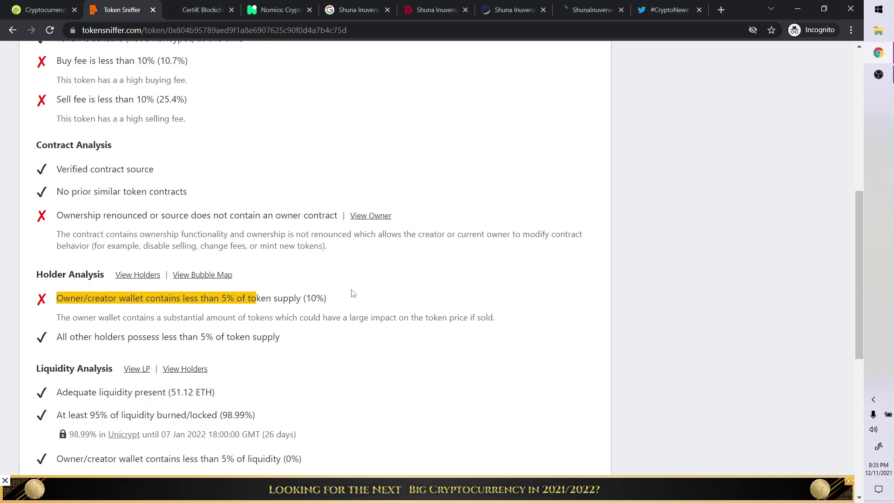
pyautogui.click(323, 311)
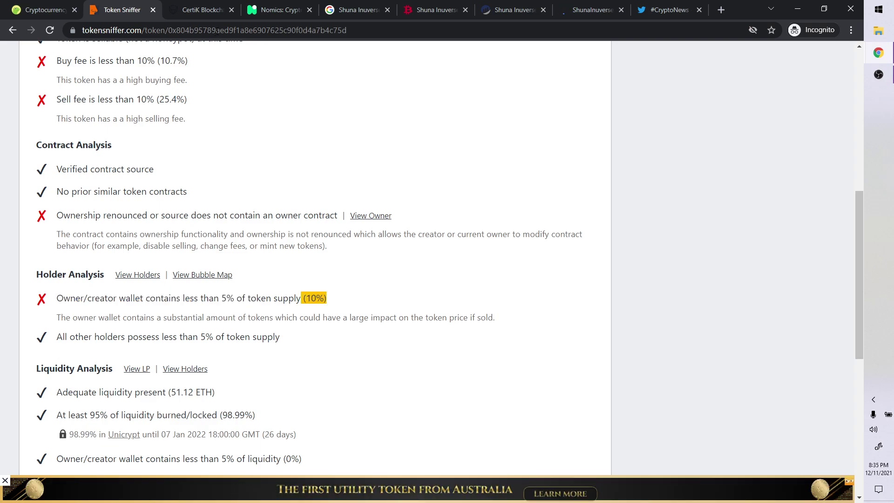
# Step: List SHUNAV holders, then mark the SHUNAV quantity in the contract creator's token holdings
pyautogui.click(514, 15)
pyautogui.scroll(-3, 21, 282)
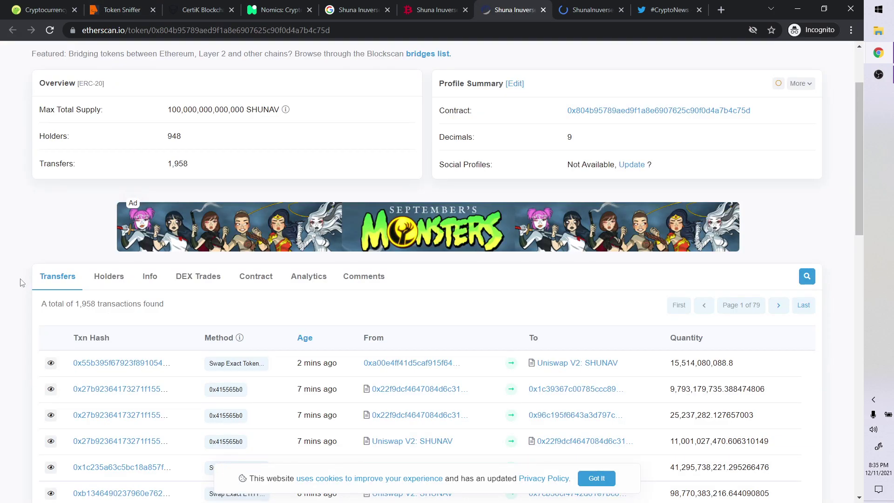
pyautogui.click(108, 276)
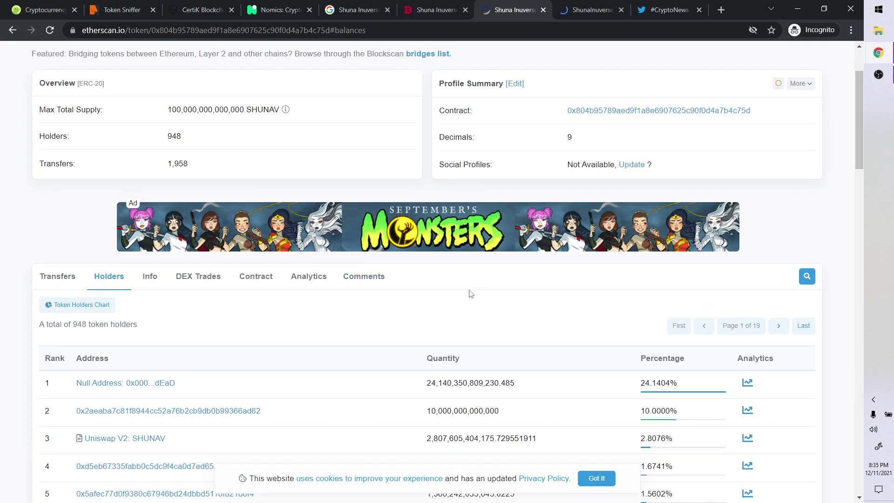
pyautogui.scroll(-1, 469, 293)
pyautogui.moveTo(499, 314); pyautogui.dragTo(426, 314)
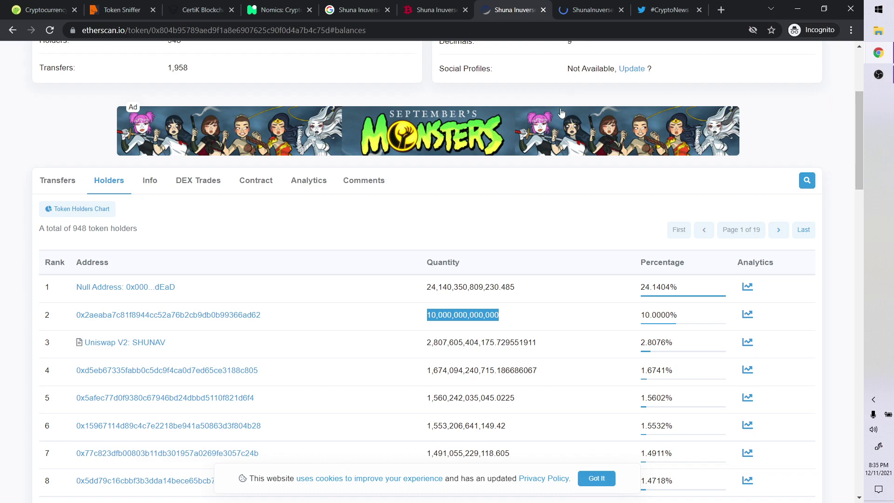
pyautogui.scroll(5, 560, 112)
pyautogui.click(581, 10)
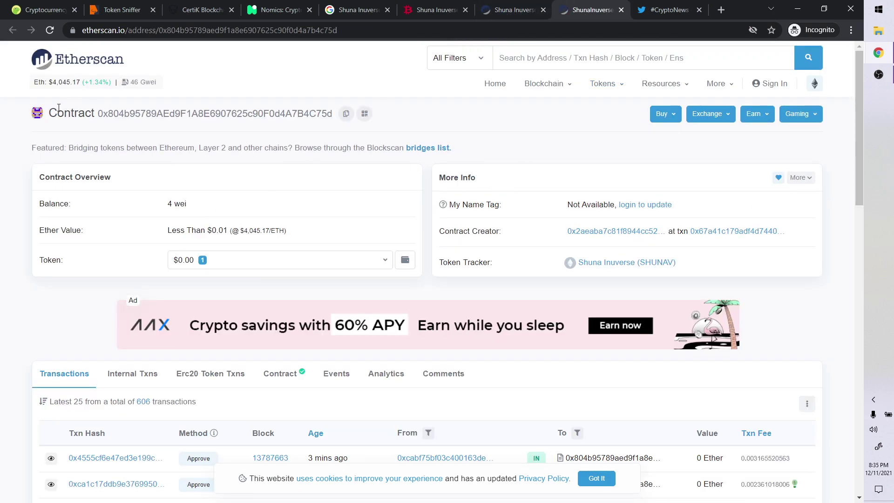
pyautogui.click(611, 231)
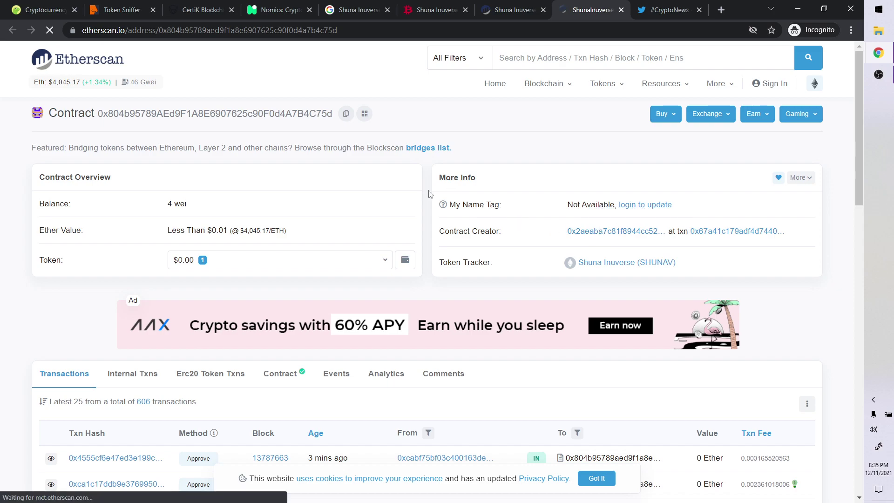
pyautogui.click(405, 260)
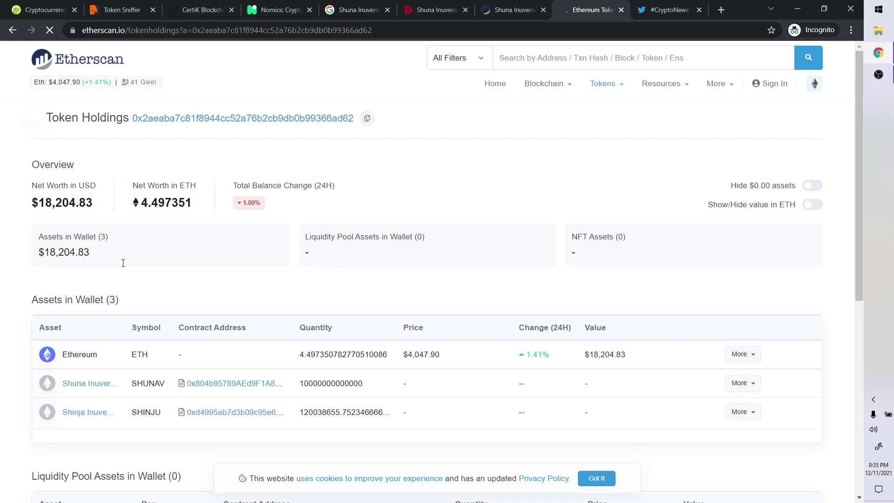
pyautogui.scroll(-2, 331, 327)
pyautogui.moveTo(397, 319); pyautogui.dragTo(337, 320)
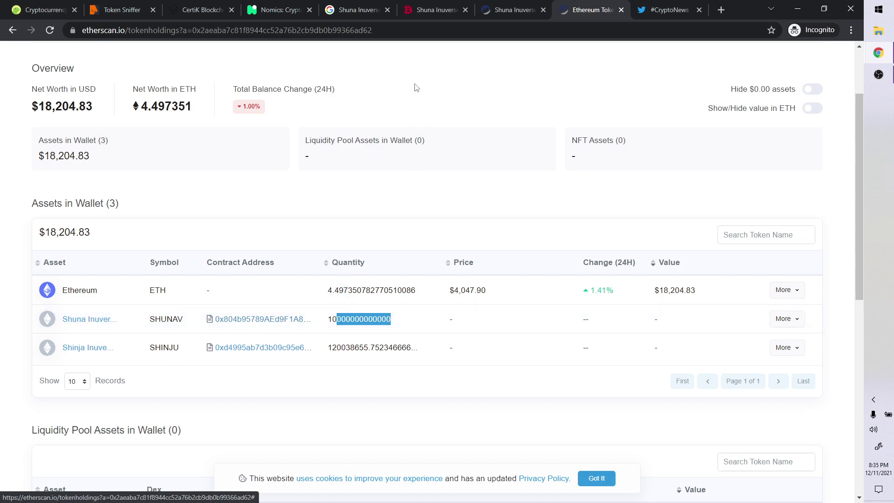
# Step: Compare the creator's holdings with holder #2's 10,000,000,000,000 tokens (10%)
pyautogui.click(506, 10)
pyautogui.scroll(-1, 463, 328)
pyautogui.scroll(-3, 462, 328)
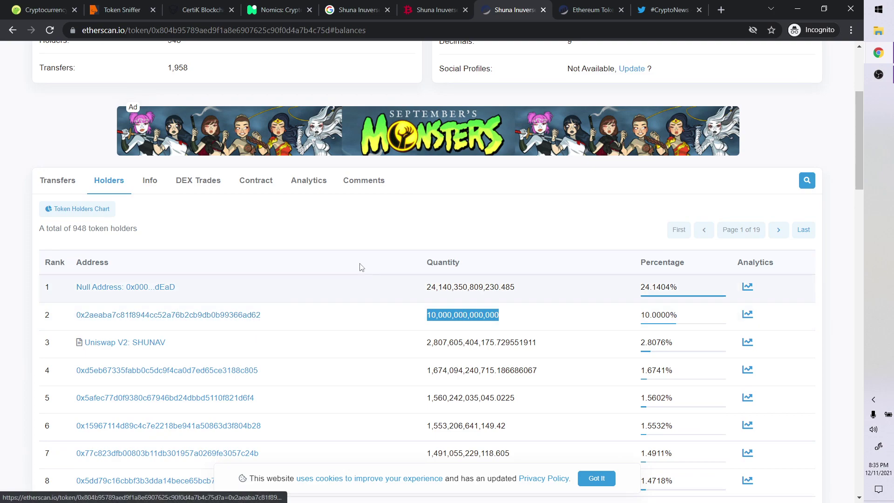
pyautogui.click(589, 10)
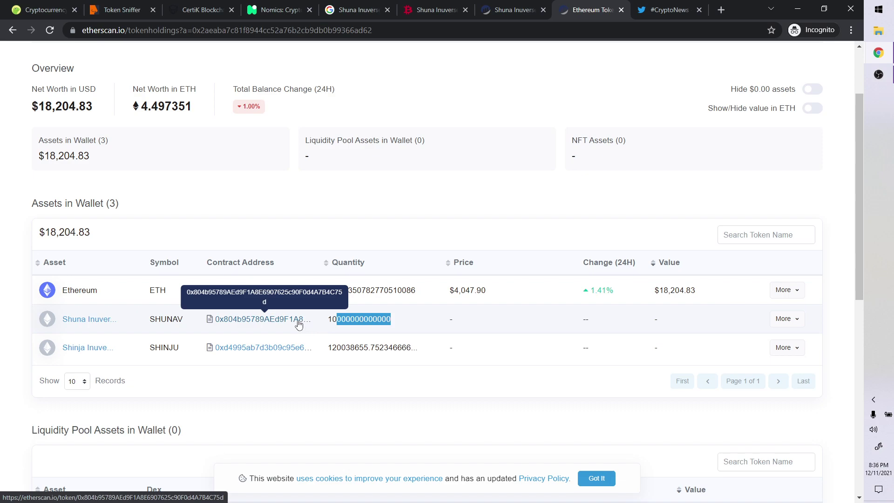
pyautogui.scroll(3, 63, 230)
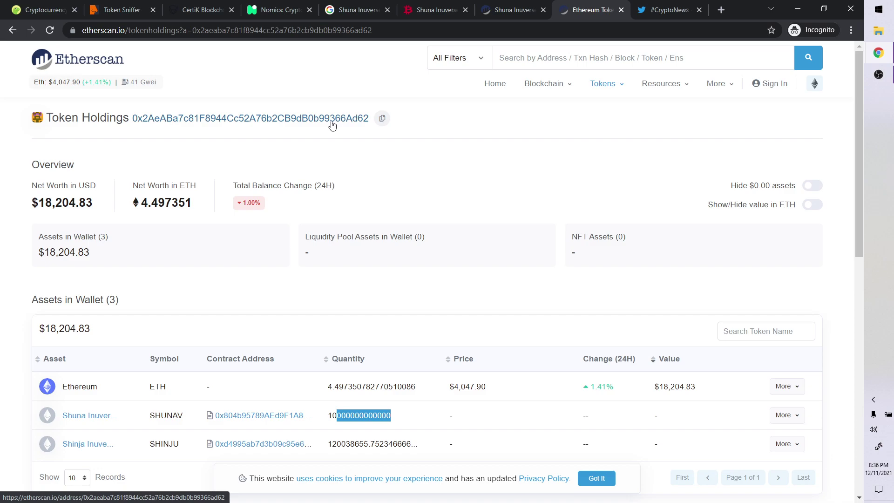
pyautogui.click(510, 8)
pyautogui.scroll(-3, 279, 279)
pyautogui.scroll(-3, 240, 209)
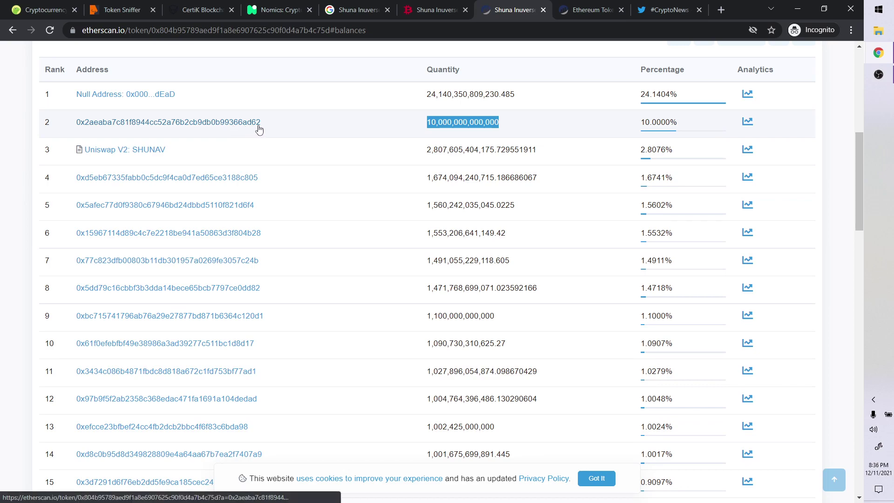
pyautogui.scroll(1, 461, 201)
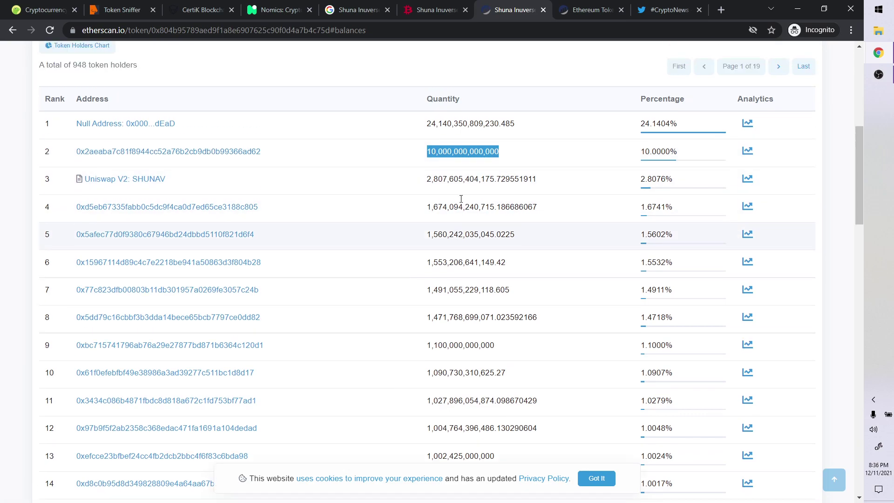
pyautogui.scroll(3, 461, 201)
pyautogui.click(510, 325)
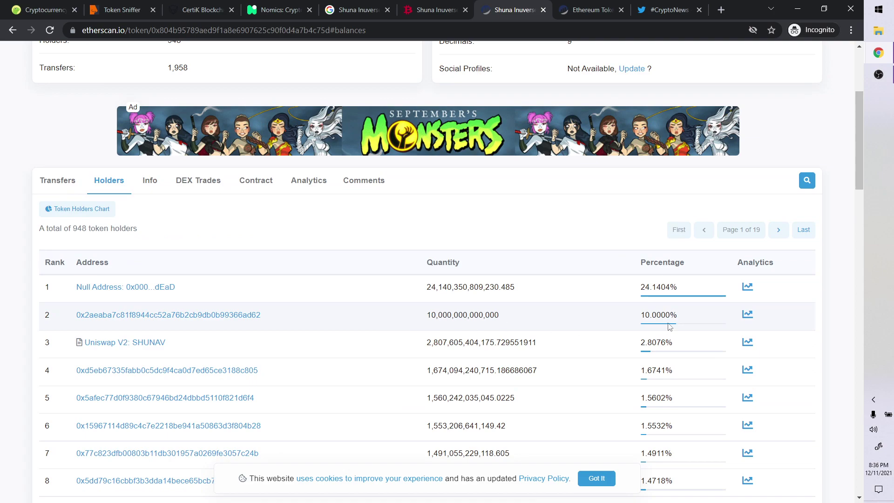
pyautogui.moveTo(681, 316); pyautogui.dragTo(428, 320)
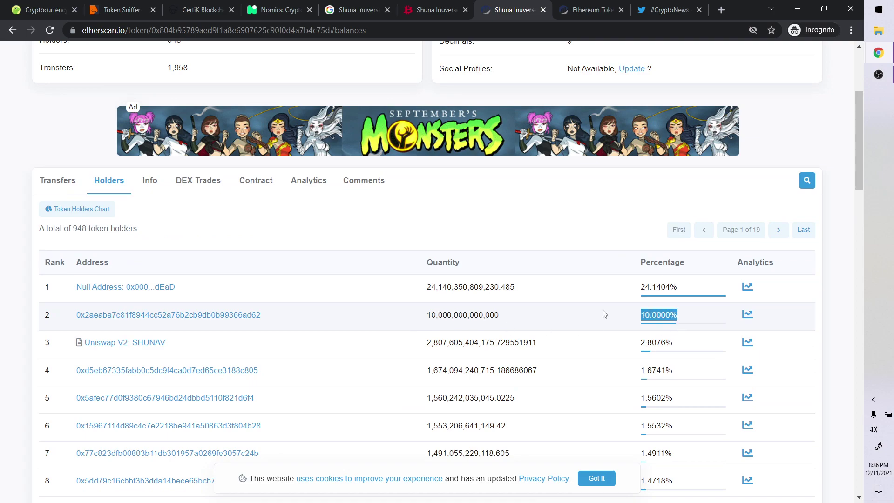
pyautogui.click(465, 314)
pyautogui.moveTo(500, 315); pyautogui.dragTo(429, 315)
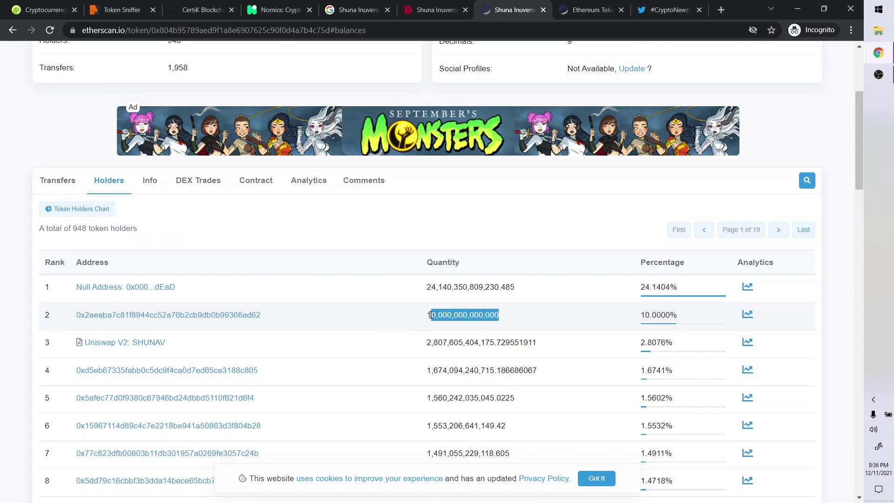
pyautogui.click(516, 316)
pyautogui.scroll(-2, 489, 314)
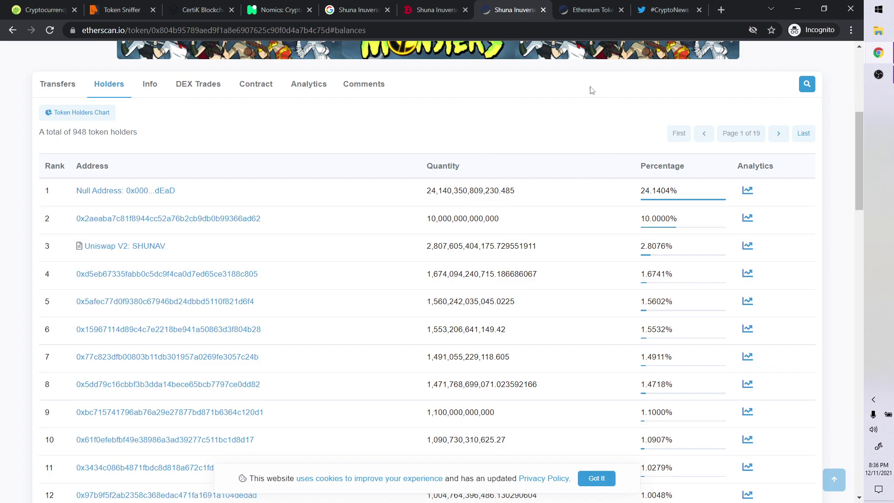
# Step: Revisit the creator holdings and the Twitter search, then mark Etherscan's 948 total holders
pyautogui.click(590, 10)
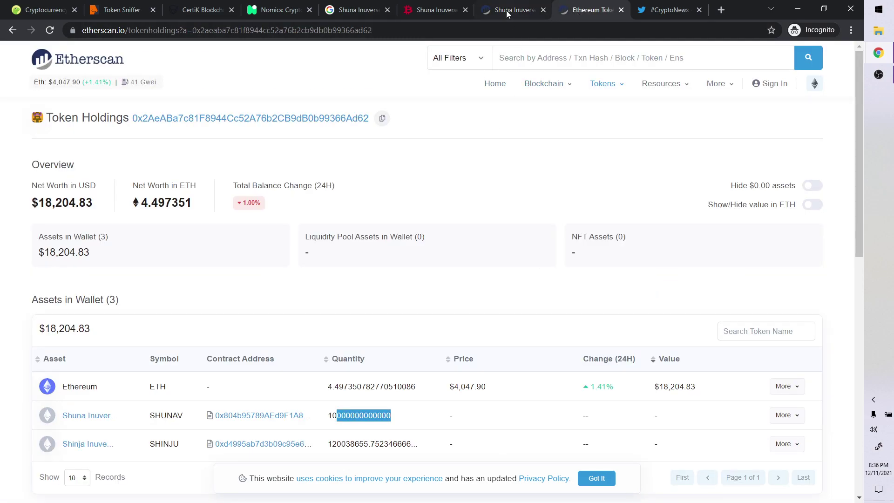
pyautogui.click(669, 10)
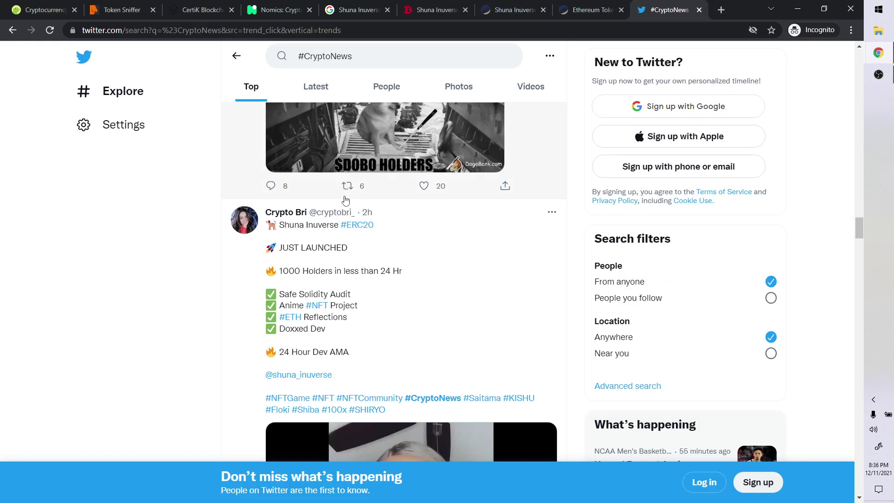
pyautogui.scroll(3, 496, 247)
pyautogui.scroll(-5, 389, 254)
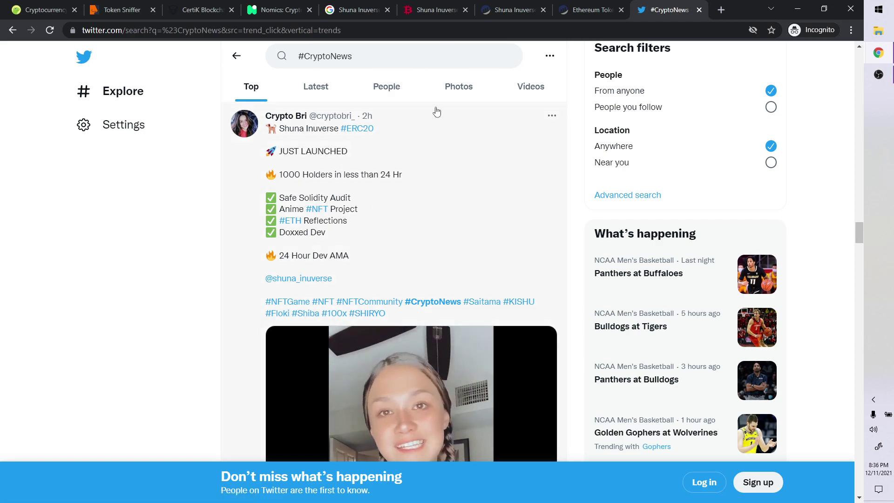
pyautogui.click(514, 9)
pyautogui.scroll(3, 167, 203)
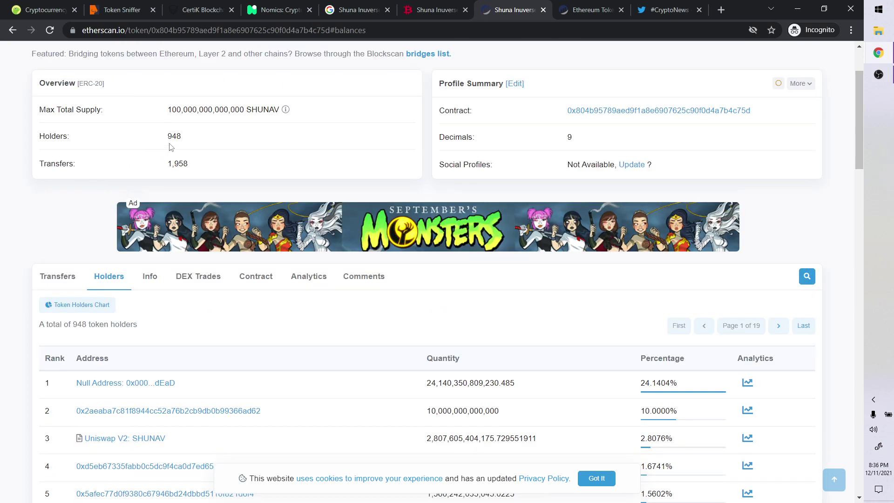
pyautogui.moveTo(192, 135); pyautogui.dragTo(168, 136)
pyautogui.click(285, 139)
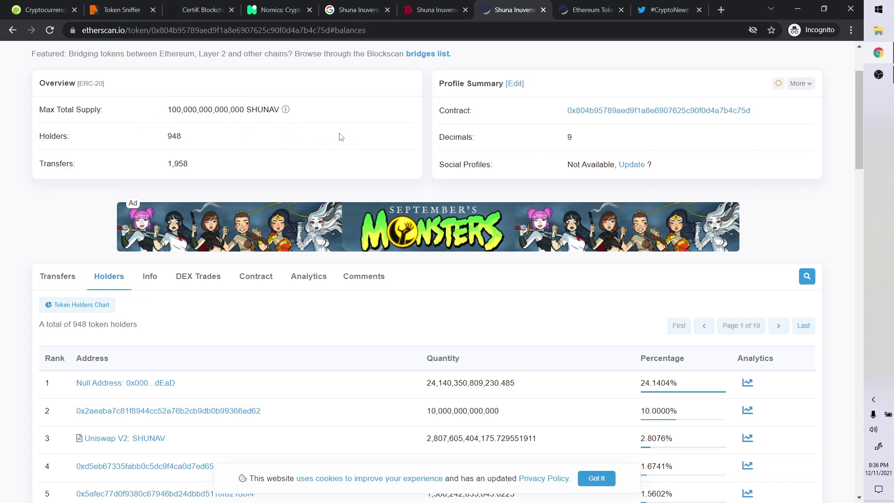
# Step: Copy the SHUNAV ticker from the Token Sniffer audit title for use on Nomics
pyautogui.click(117, 10)
pyautogui.scroll(-2, 305, 266)
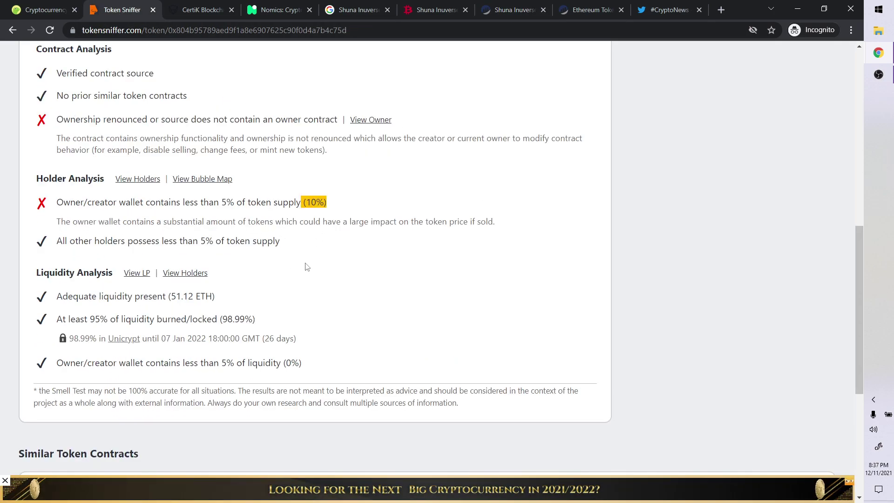
pyautogui.scroll(3, 306, 266)
pyautogui.scroll(5, 305, 265)
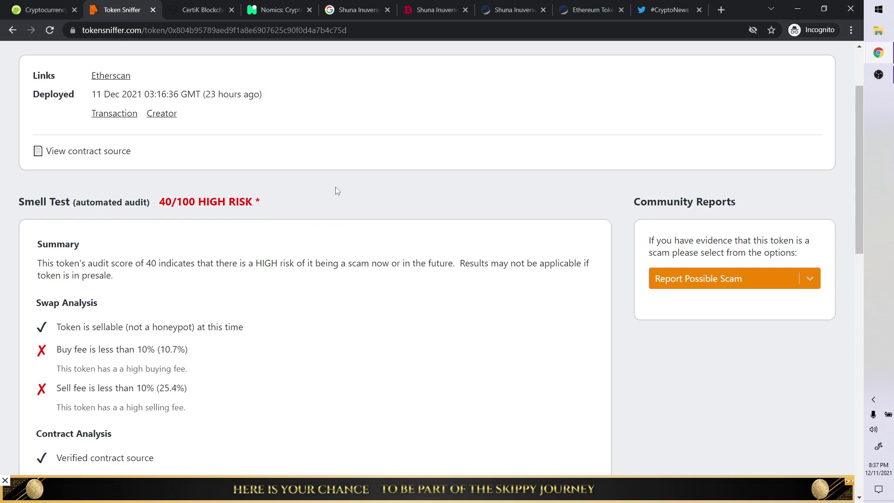
pyautogui.scroll(3, 336, 189)
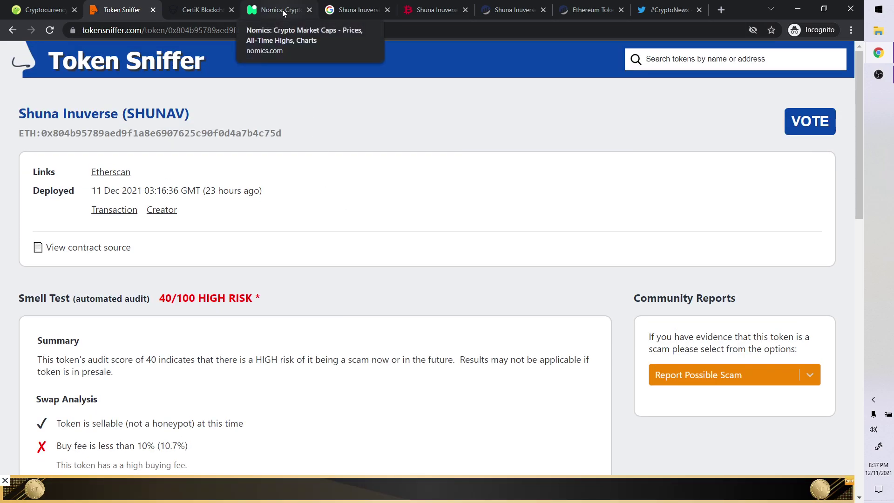
pyautogui.doubleClick(155, 113)
pyautogui.hotkey('ctrl', 'c')
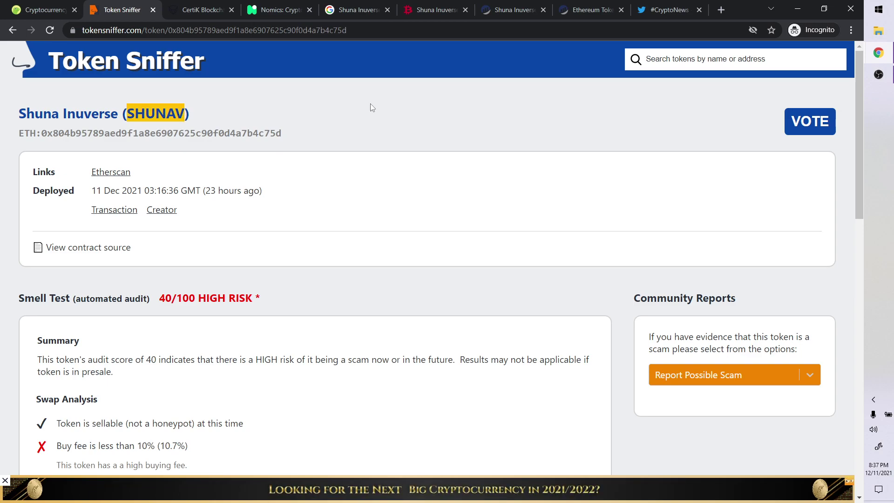
pyautogui.hotkey('ctrl', '4')
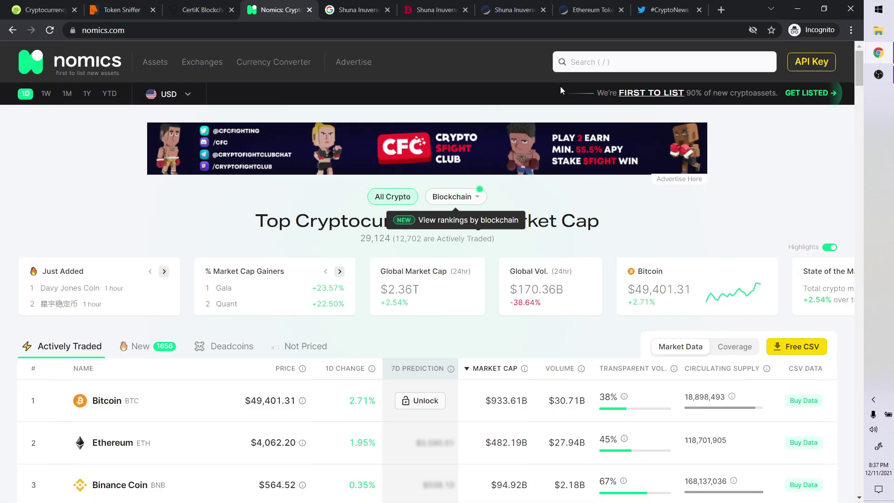
# Step: Search Nomics for SHUNAV and open the Uniswap V2 SHUNAV/ETH market
pyautogui.click(597, 61)
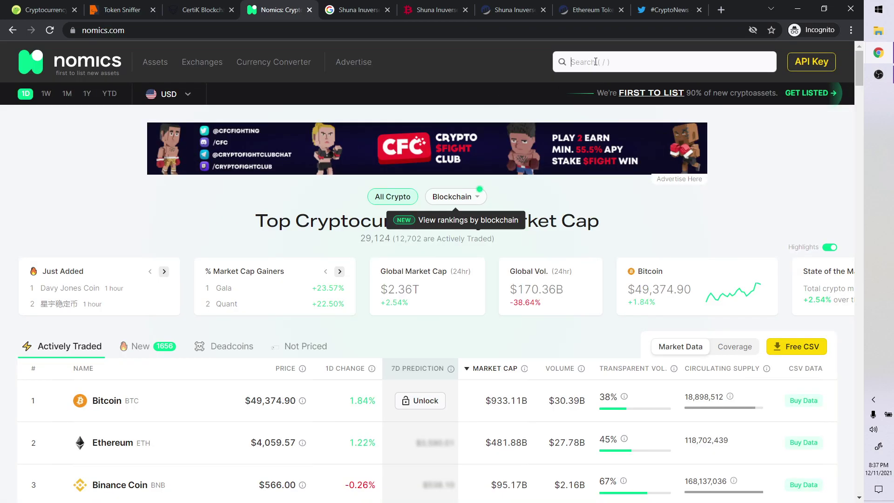
pyautogui.hotkey('ctrl', 'v')
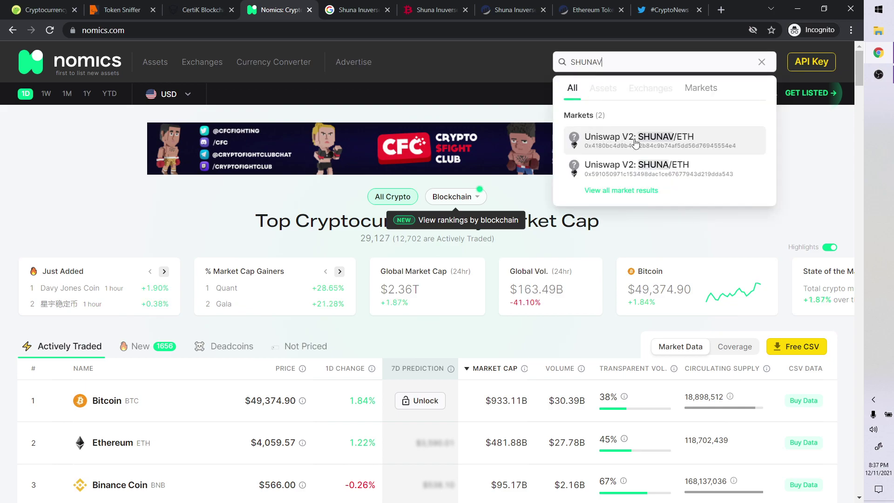
pyautogui.click(635, 139)
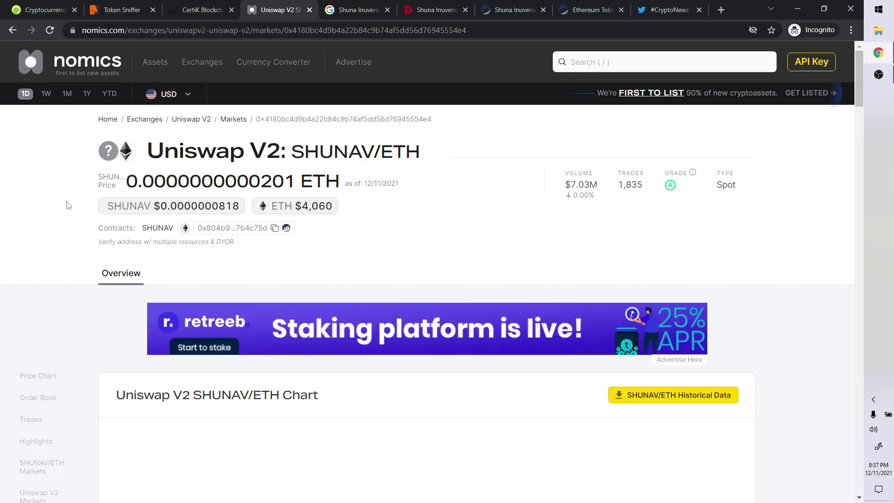
# Step: Mark the leading zeros in the SHUNAV/ETH price to count them
pyautogui.moveTo(143, 181); pyautogui.dragTo(274, 183)
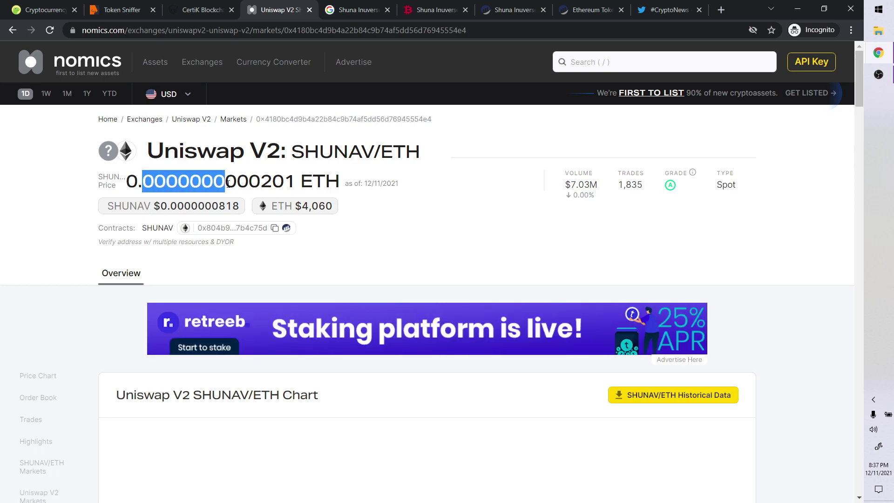
pyautogui.click(171, 180)
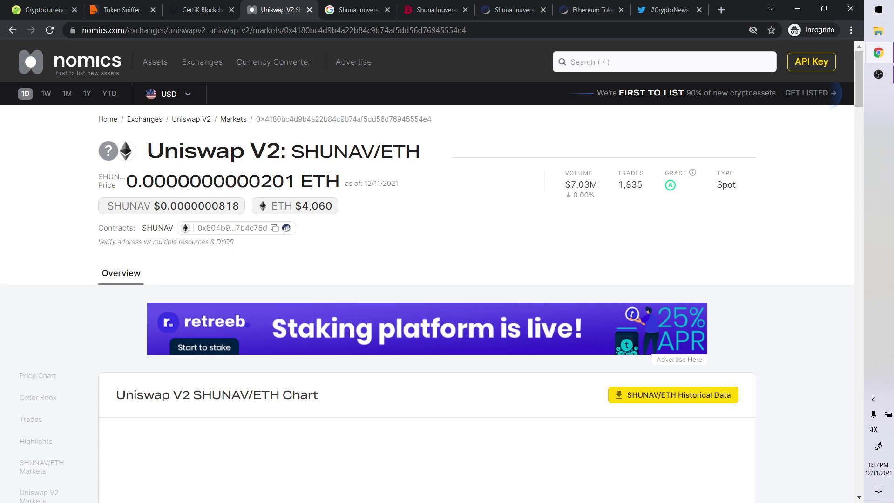
pyautogui.moveTo(179, 181); pyautogui.dragTo(230, 181)
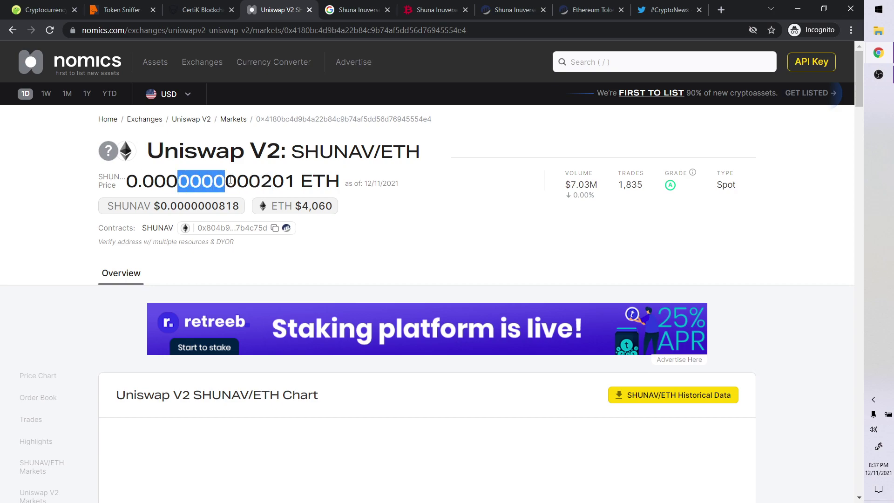
pyautogui.moveTo(231, 181); pyautogui.dragTo(258, 180)
pyautogui.click(249, 180)
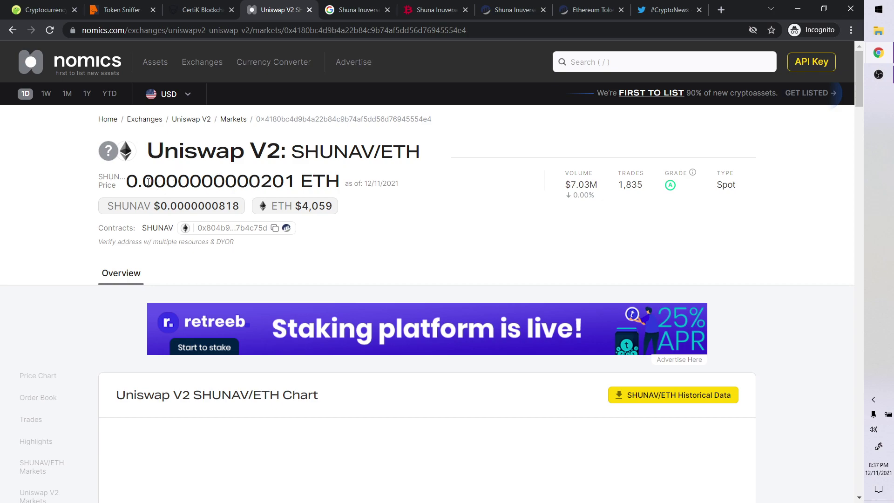
pyautogui.moveTo(144, 181); pyautogui.dragTo(263, 183)
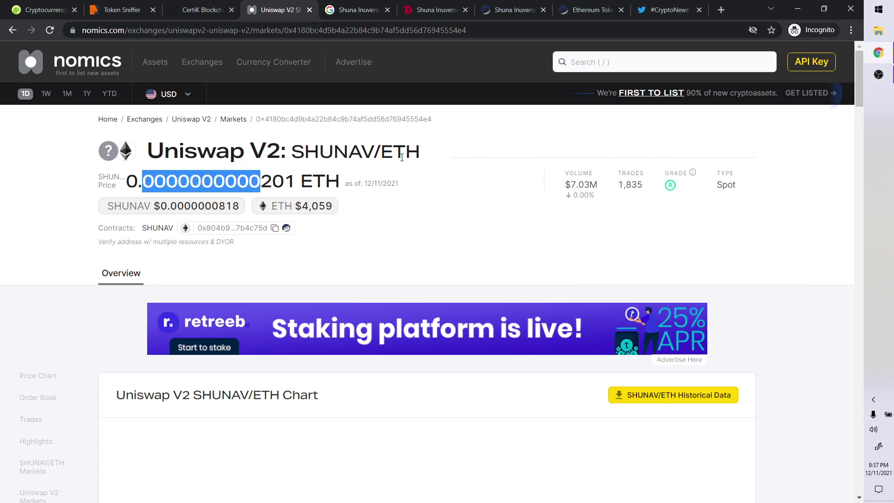
# Step: Pass the TheBitTimes tab to reach CertiK's Security Leaderboard for the SHUNAV lookup
pyautogui.click(425, 10)
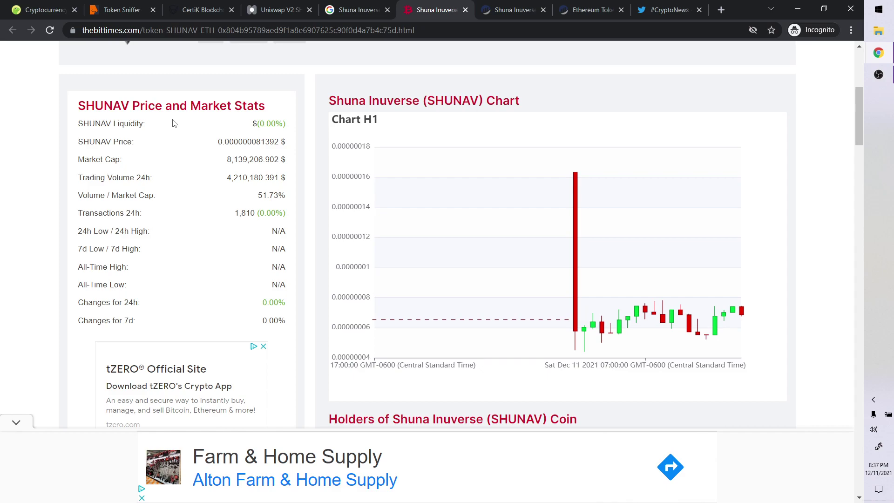
pyautogui.click(194, 11)
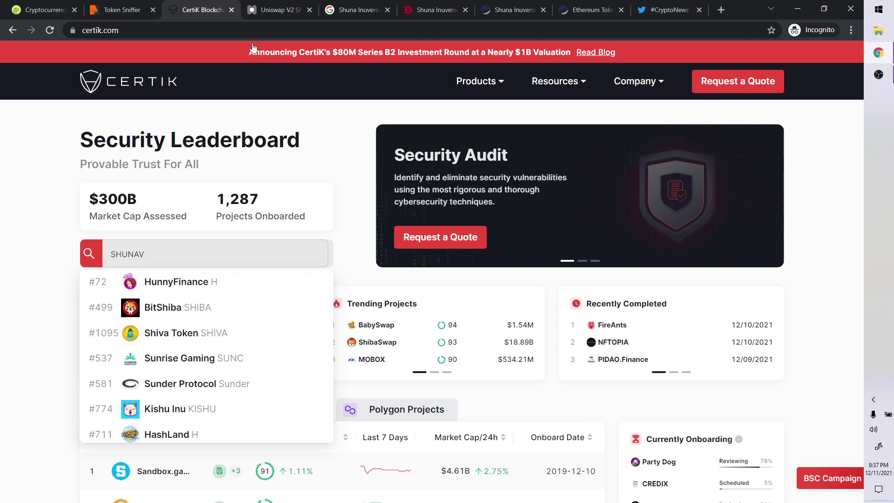
# Step: Bring back the Token Sniffer SHUNAV report with its 40/100 score and 25.4% sell fee
pyautogui.click(122, 9)
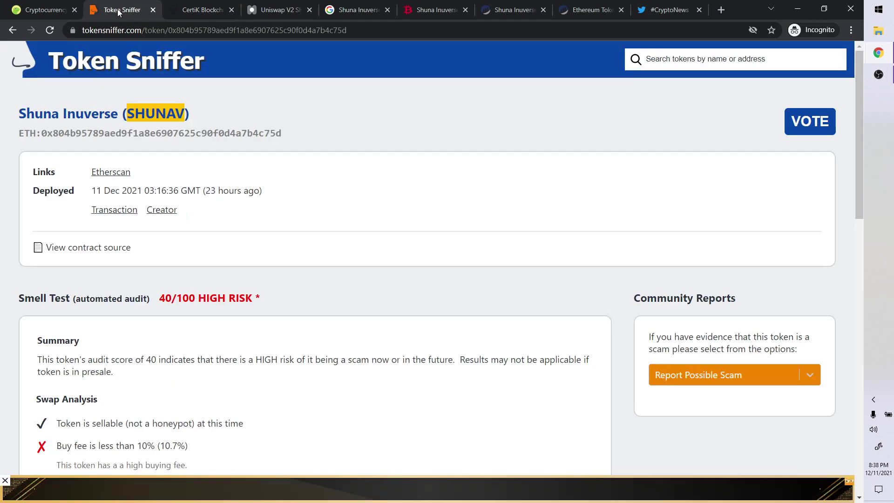
pyautogui.click(362, 134)
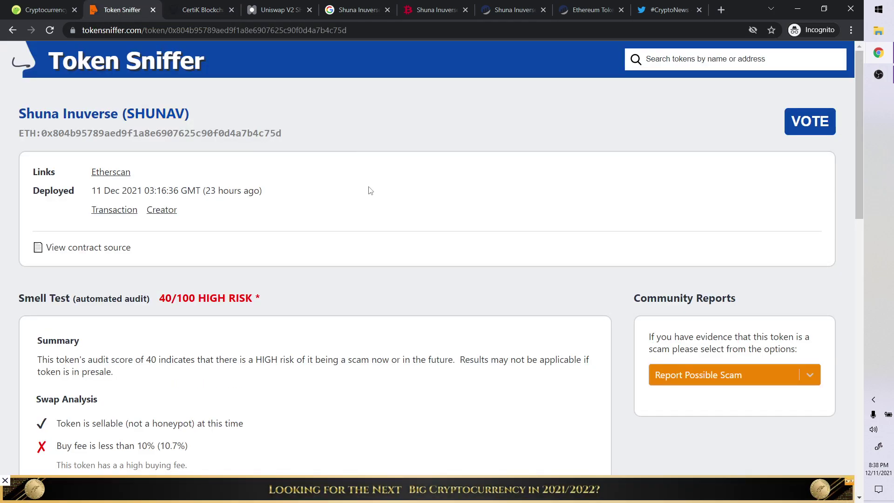
pyautogui.scroll(-3, 370, 191)
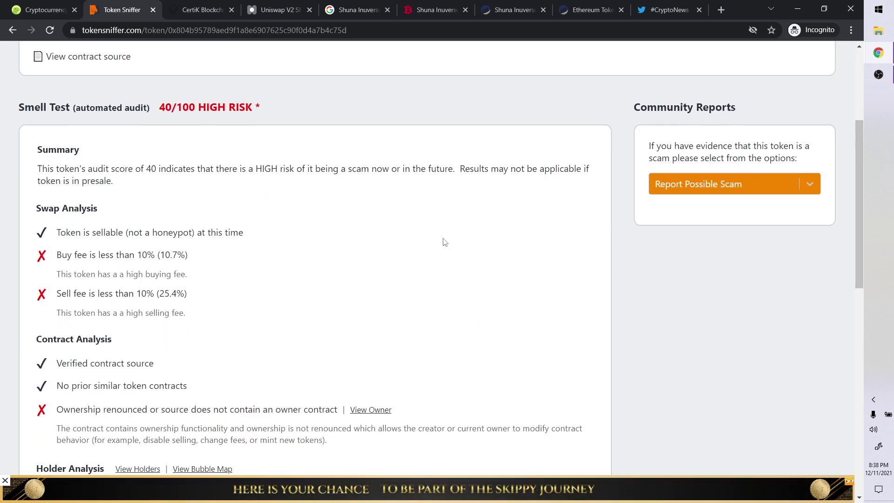
pyautogui.scroll(3, 321, 263)
pyautogui.scroll(-5, 322, 263)
pyautogui.moveTo(187, 195); pyautogui.dragTo(56, 196)
pyautogui.scroll(2, 271, 242)
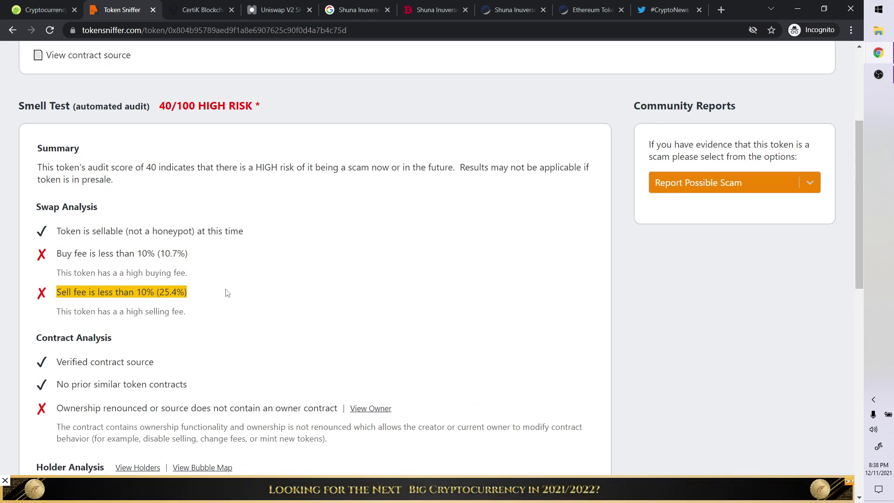
pyautogui.scroll(-2, 265, 292)
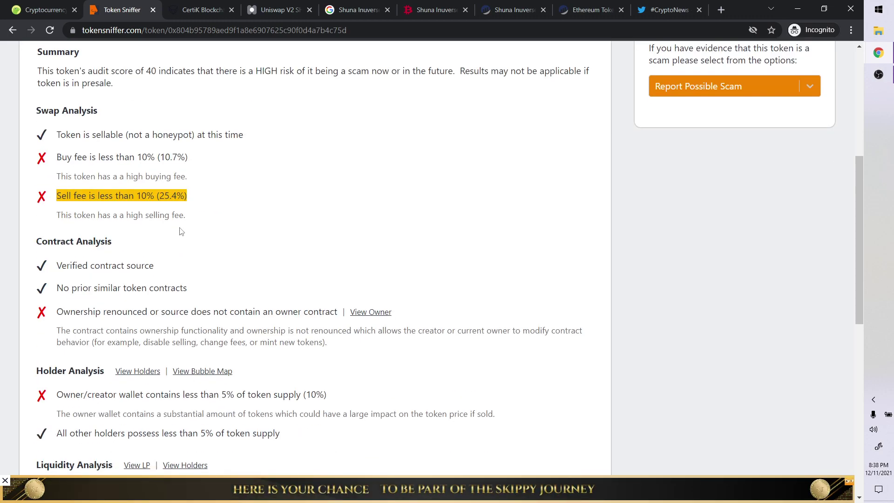
pyautogui.scroll(1, 187, 230)
pyautogui.scroll(2, 187, 231)
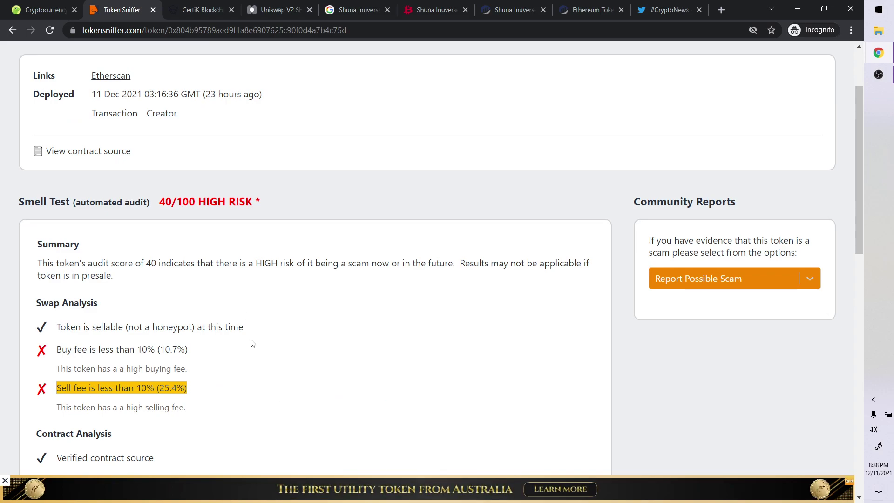
pyautogui.scroll(3, 251, 343)
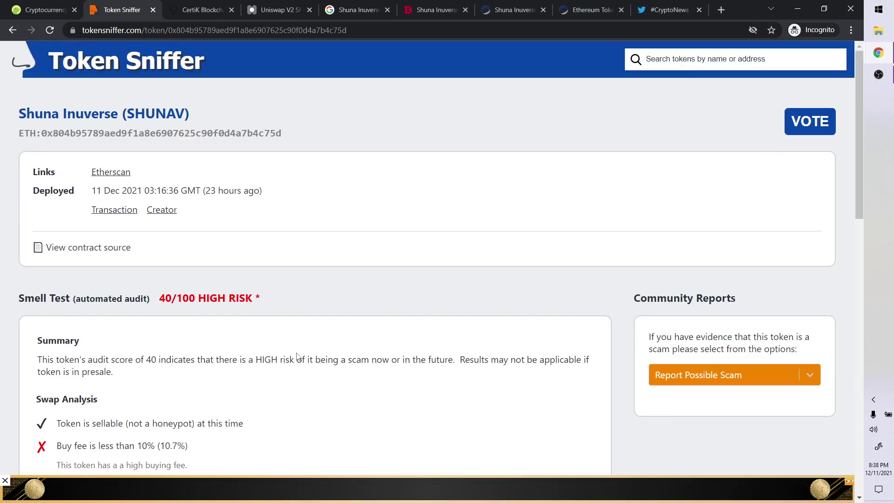
pyautogui.scroll(-2, 335, 308)
pyautogui.scroll(-2, 252, 245)
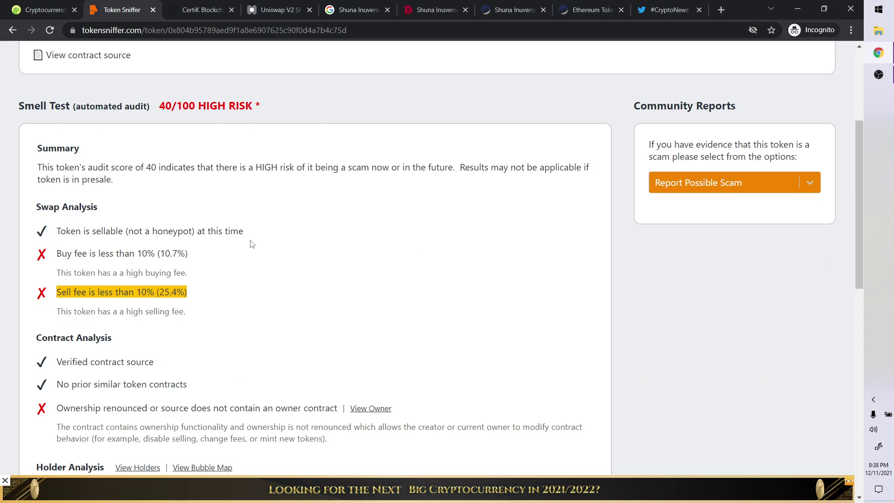
pyautogui.scroll(4, 248, 245)
pyautogui.scroll(-2, 237, 286)
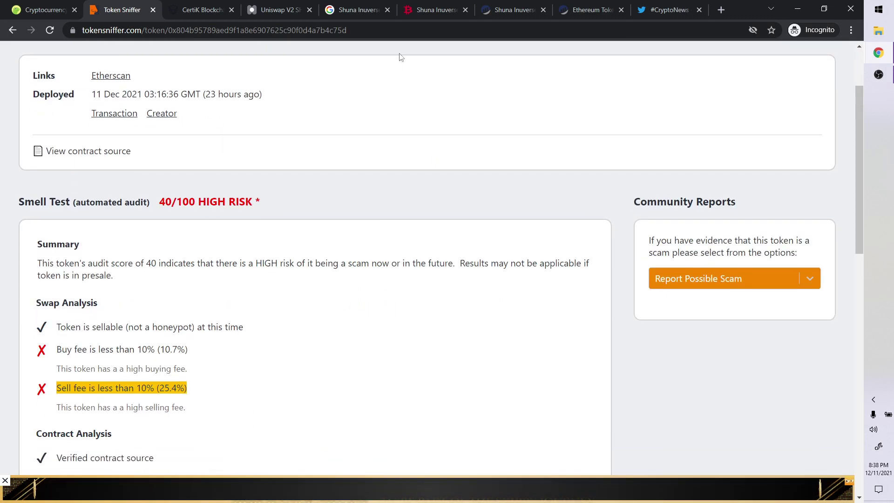
# Step: Return to the Nomics Uniswap V2 SHUNAV/ETH market page and review its order book levels
pyautogui.click(436, 10)
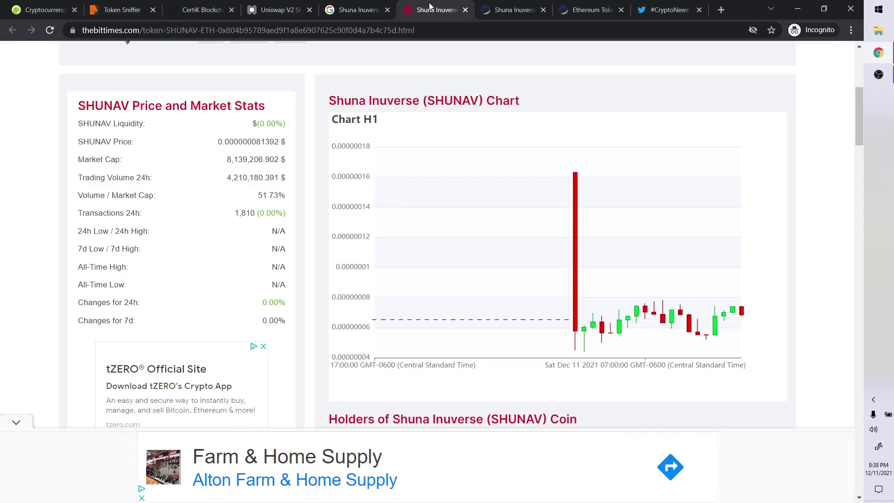
pyautogui.click(494, 10)
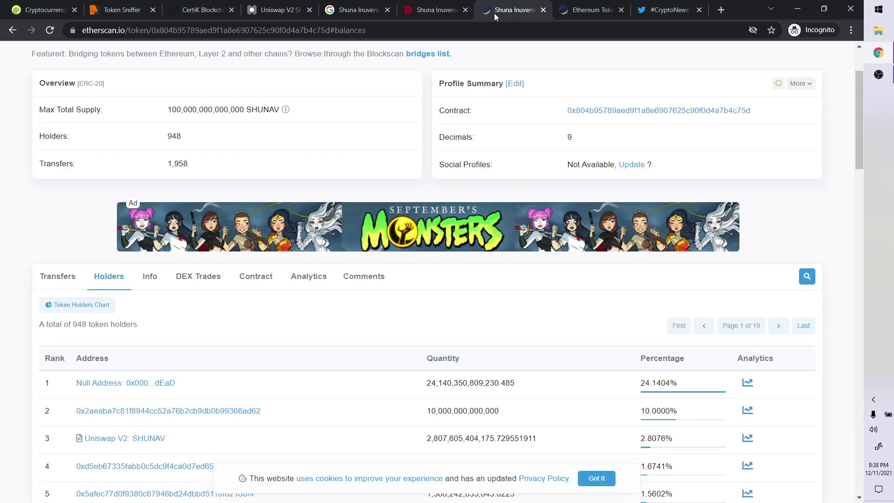
pyautogui.click(285, 12)
pyautogui.click(661, 187)
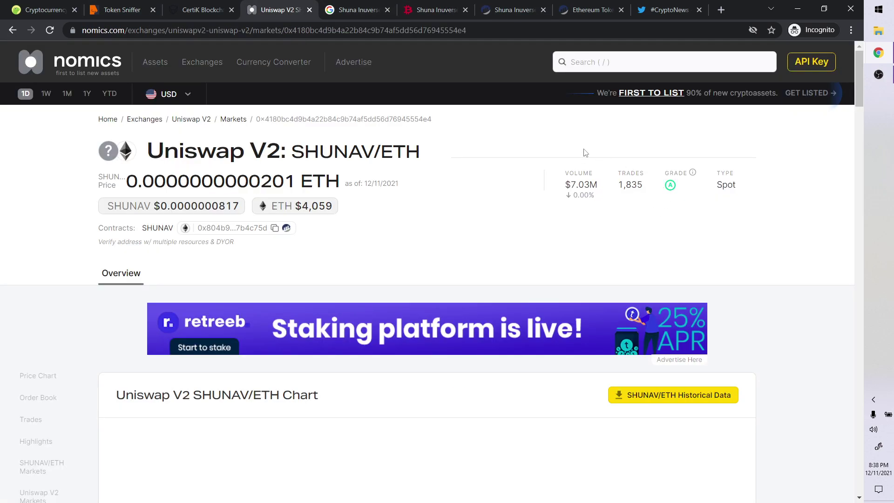
pyautogui.scroll(-5, 77, 227)
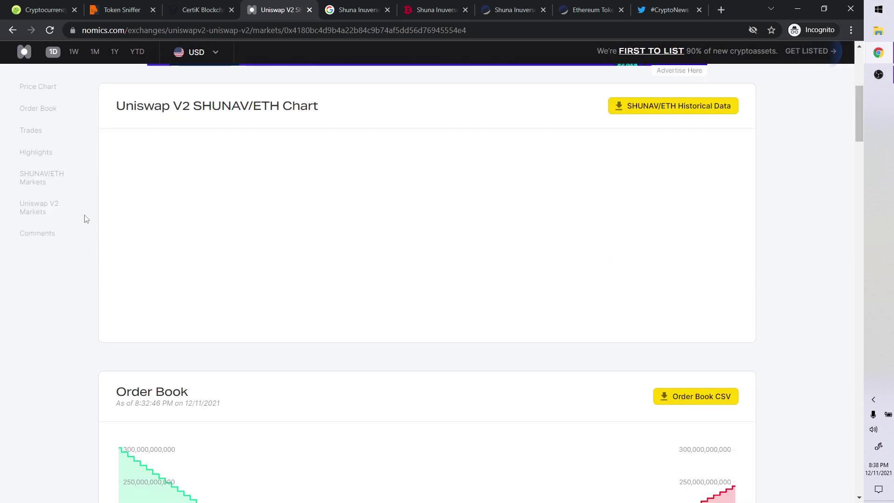
pyautogui.scroll(-5, 91, 230)
pyautogui.scroll(-5, 105, 236)
pyautogui.scroll(-4, 106, 236)
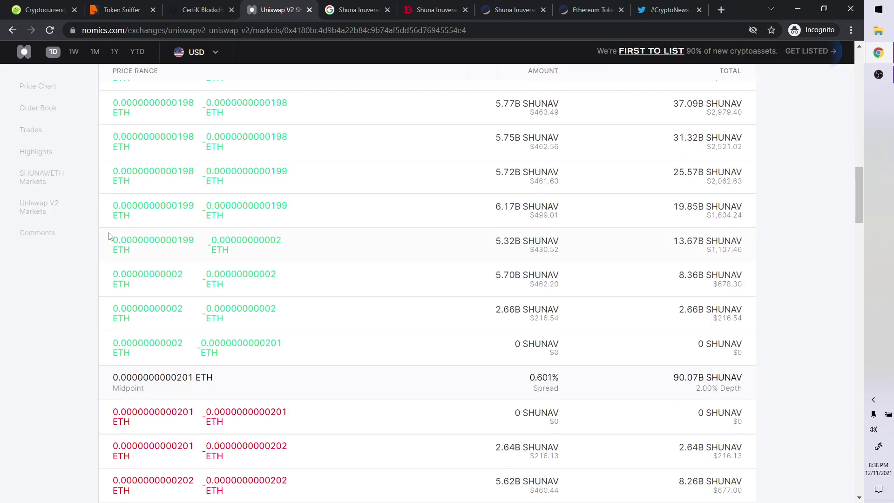
pyautogui.scroll(4, 105, 236)
pyautogui.scroll(8, 105, 236)
pyautogui.scroll(5, 106, 237)
pyautogui.scroll(4, 106, 209)
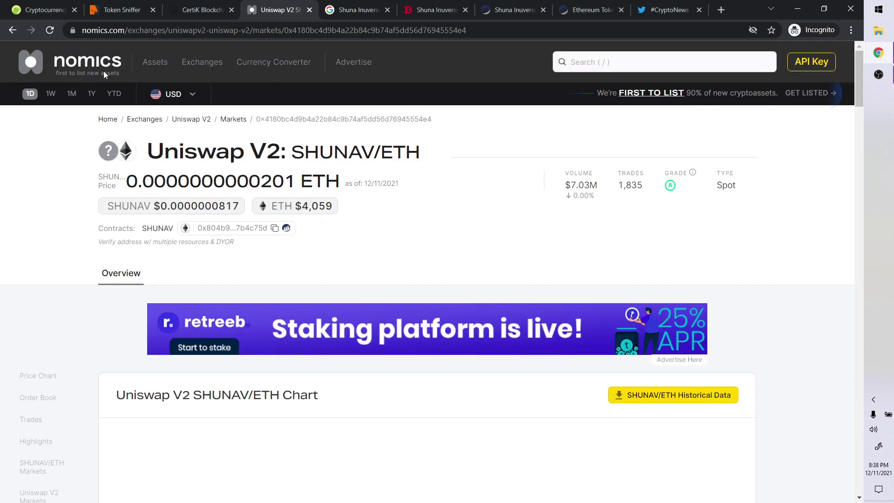
# Step: Search CoinGecko for 'SHUNAV', clear the fruitless search, and reopen Token Sniffer's 40/100 report
pyautogui.click(39, 10)
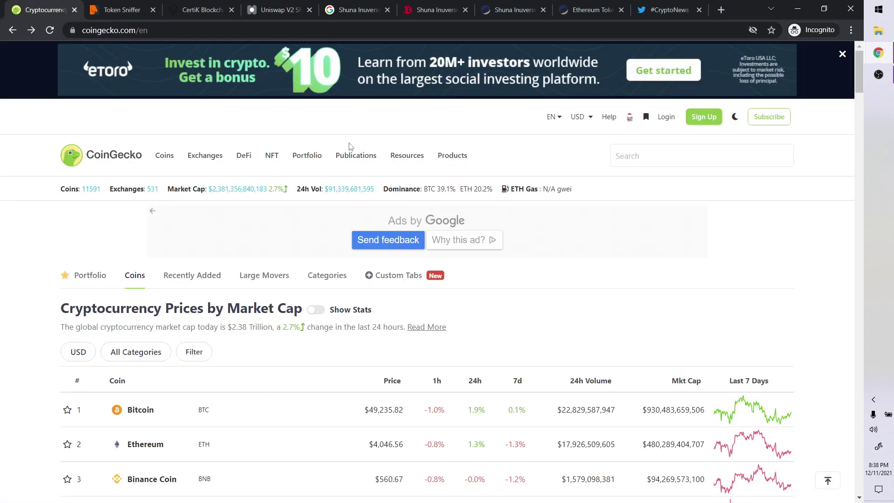
pyautogui.click(643, 156)
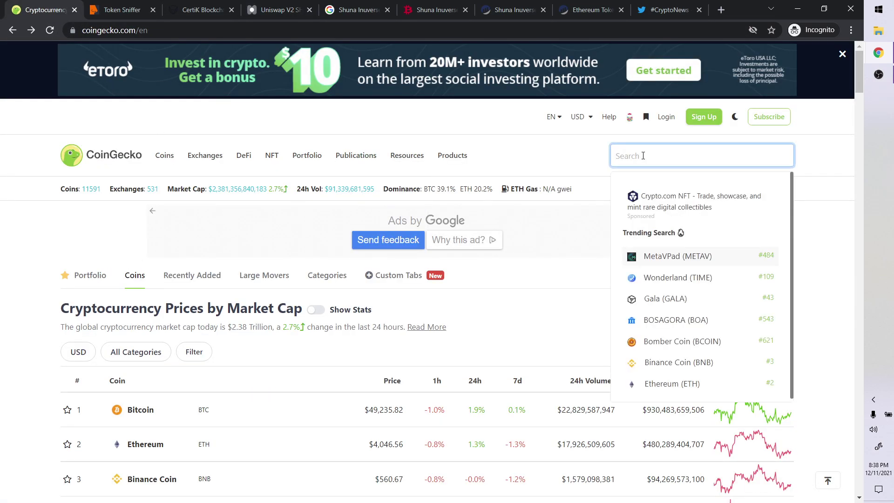
pyautogui.write('SHUNAV')
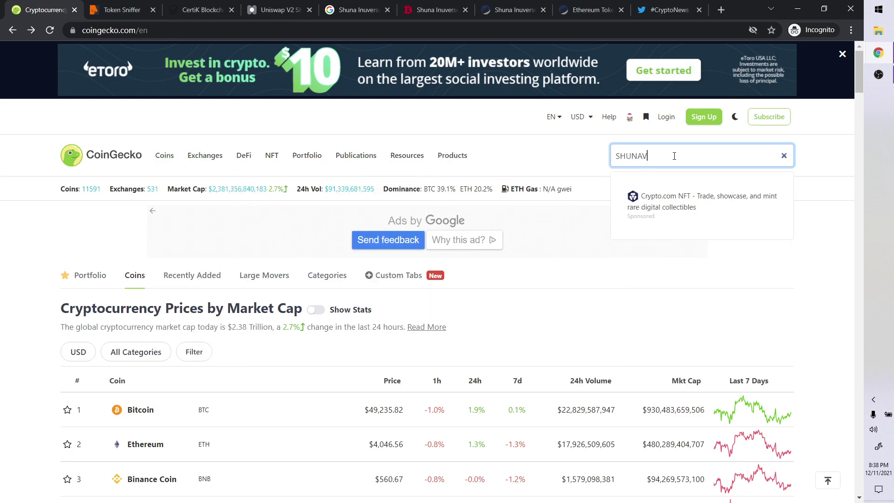
pyautogui.doubleClick(643, 155)
pyautogui.press('BackSpace')
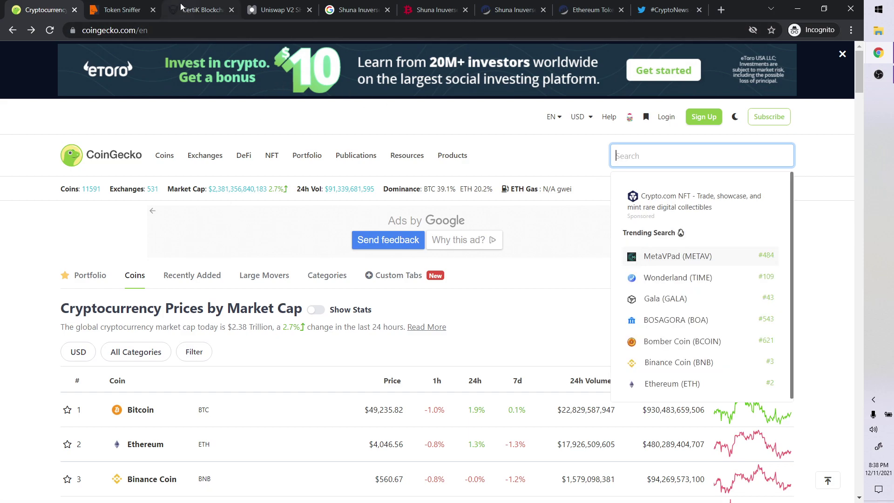
pyautogui.click(122, 9)
pyautogui.scroll(3, 318, 172)
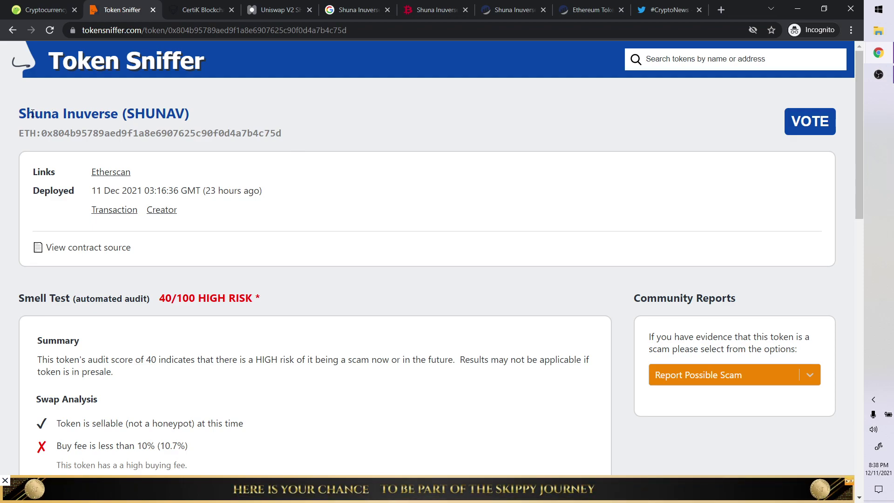
pyautogui.moveTo(20, 116); pyautogui.dragTo(119, 115)
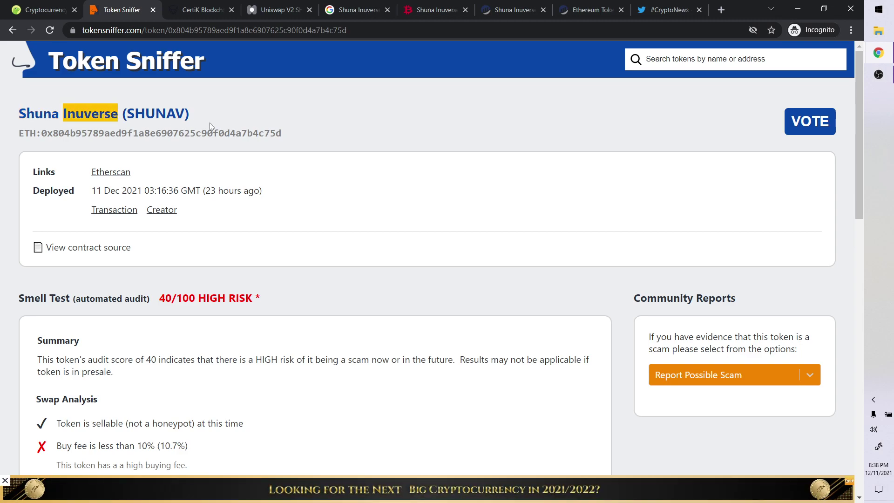
pyautogui.click(248, 133)
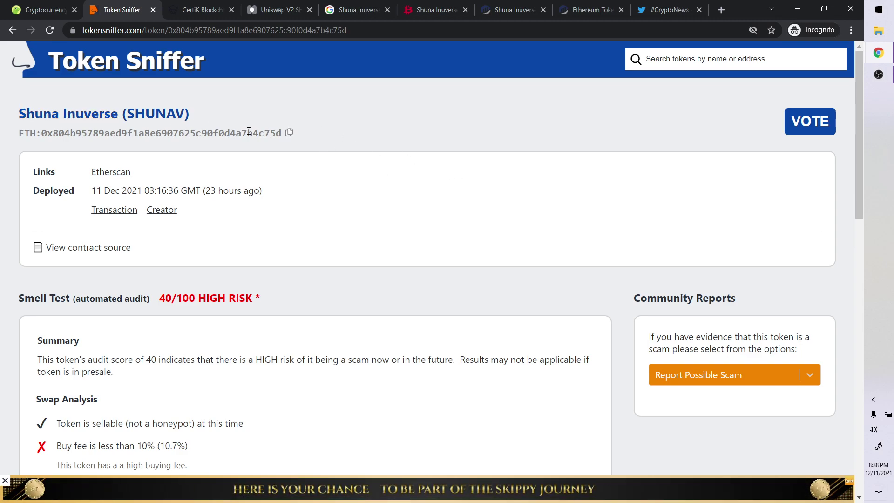
pyautogui.moveTo(194, 119); pyautogui.dragTo(105, 115)
pyautogui.click(468, 123)
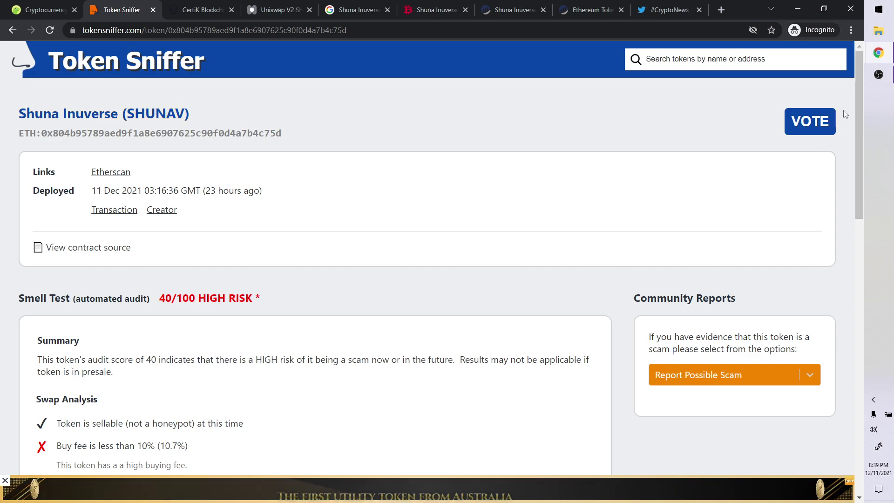